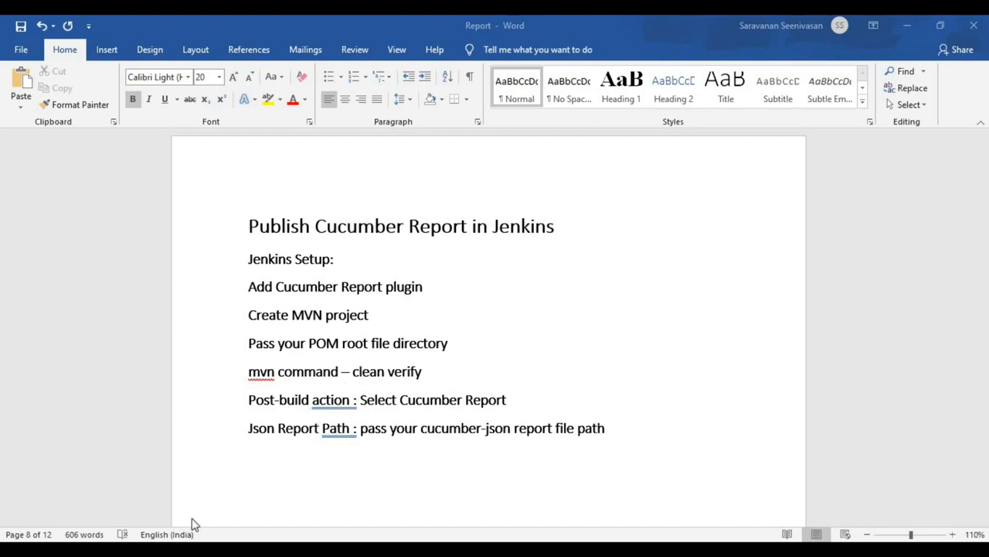
Switch to Jenkins in the browser and open the Manage Plugins page from the dashboard.
key(alt+Tab)
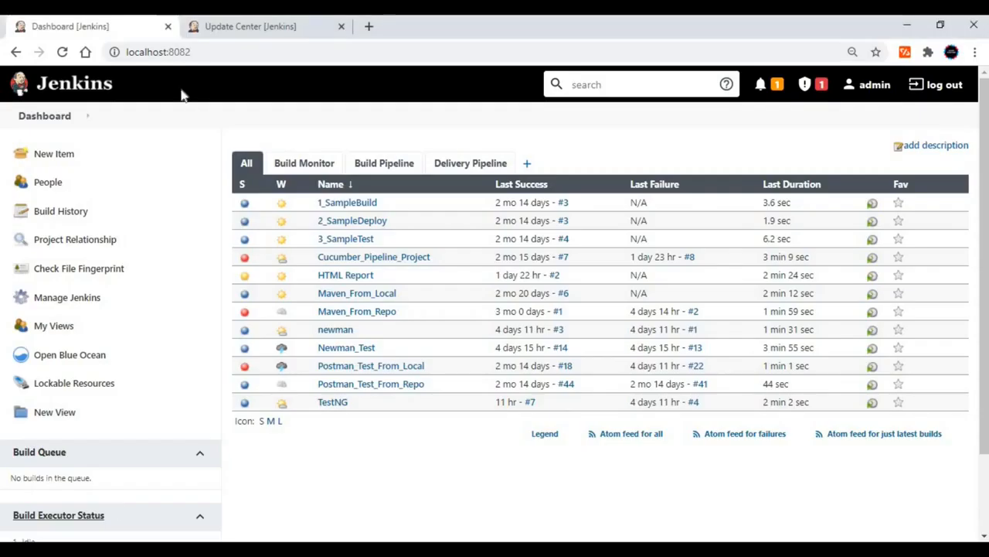
click(77, 117)
mouse_move(94, 253)
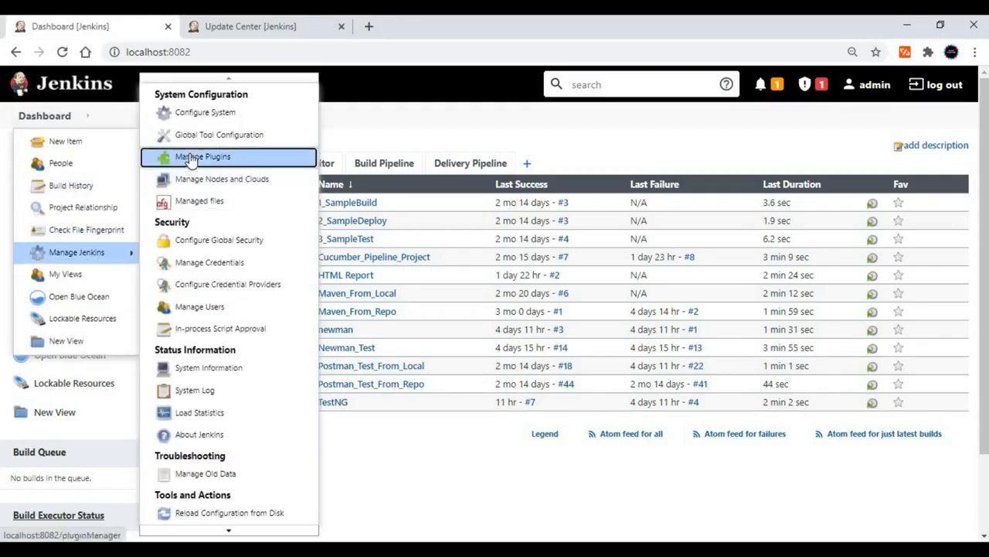
click(191, 158)
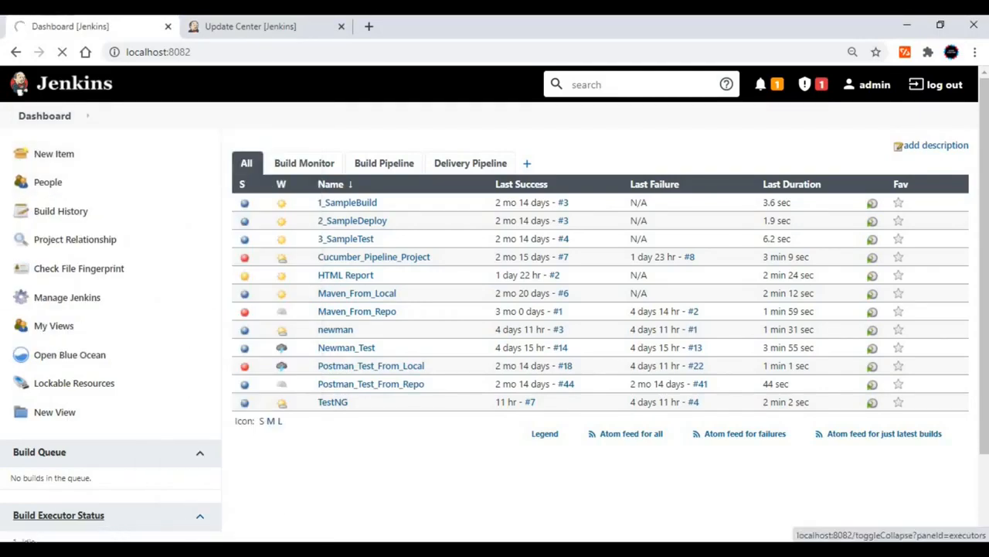
Copy "Cucumber Report plugin" from the Word setup notes and filter Jenkins' installed plugins by that text.
key(alt+Tab)
drag(279, 287, 423, 287)
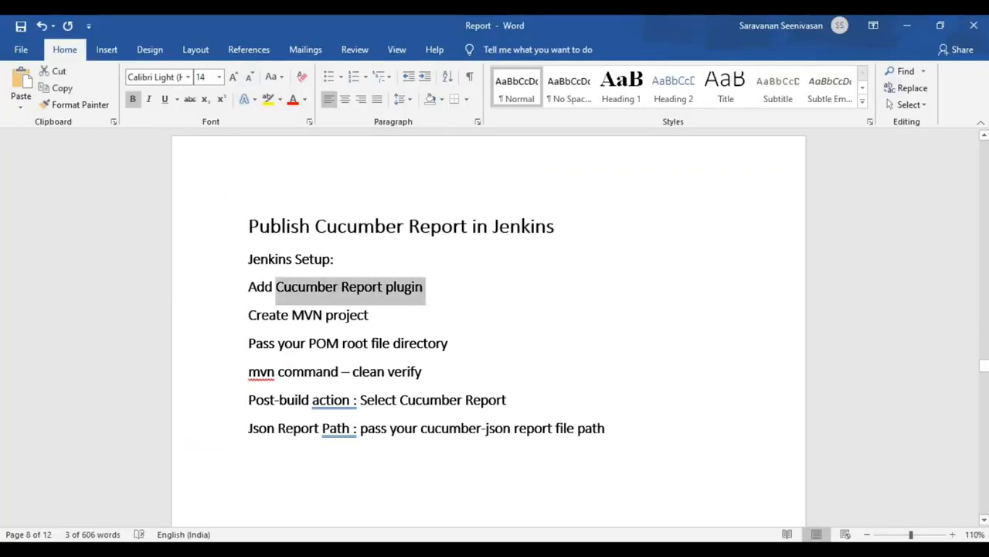
key(alt+Tab)
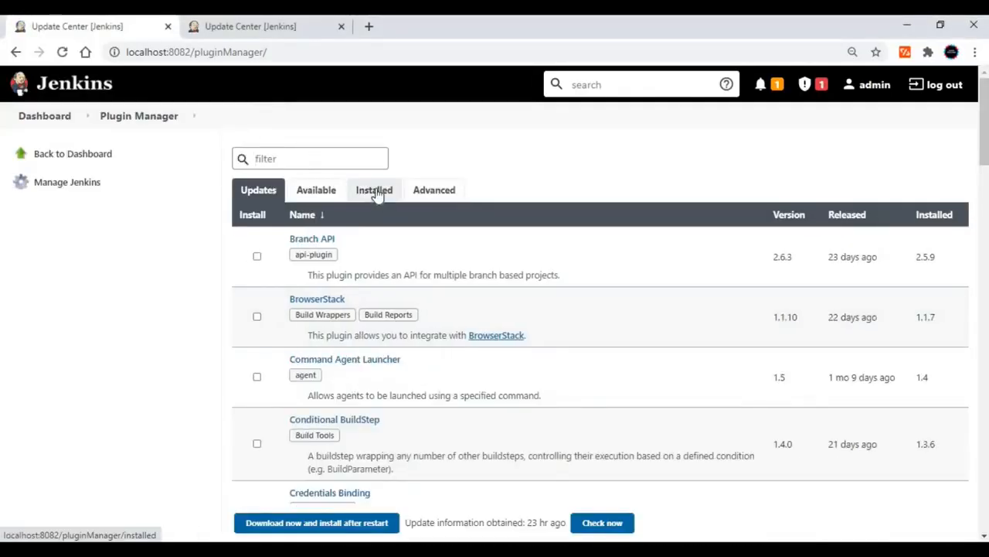
click(376, 193)
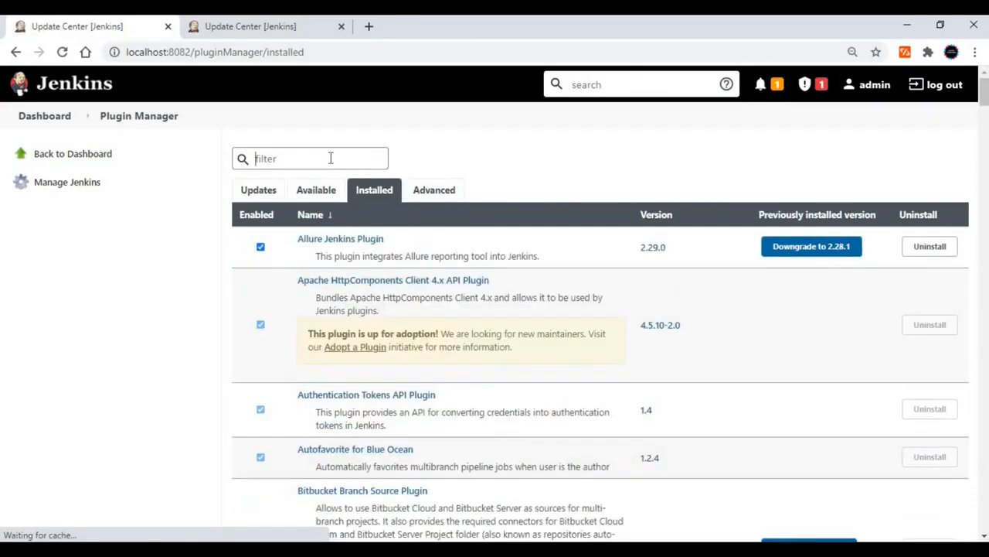
text(Cucumber Report plugin)
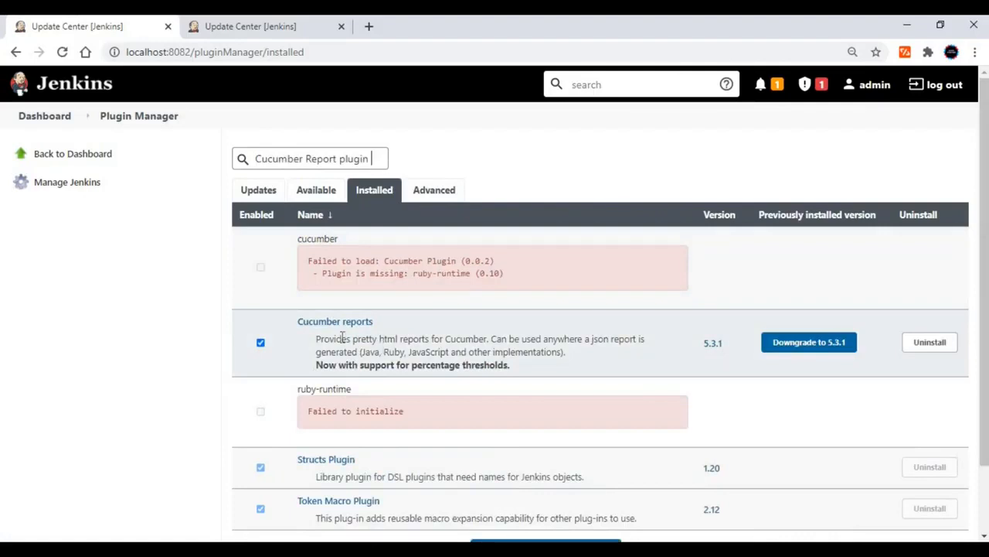
In the second Jenkins browser tab, create a new Maven project named Cucumber-Report from the dashboard.
click(280, 28)
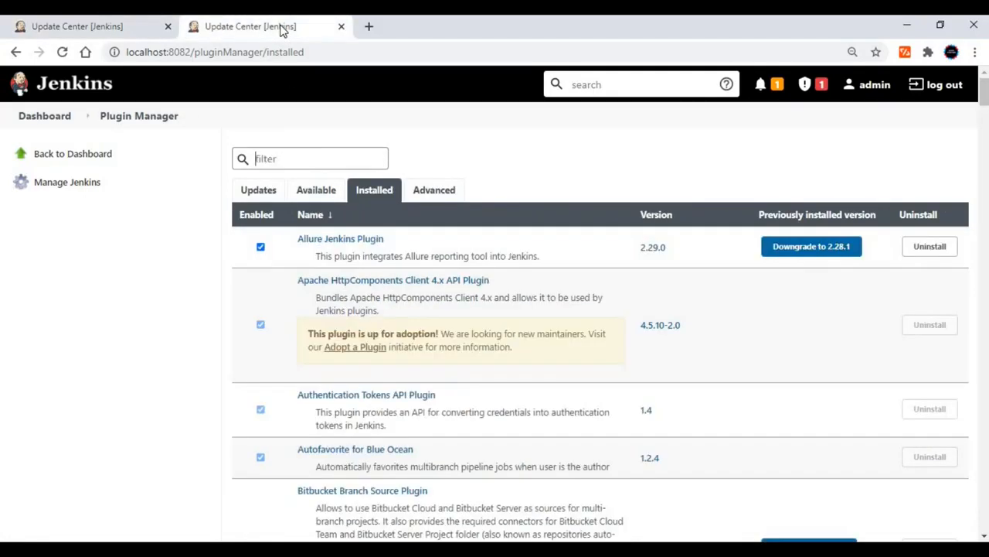
click(68, 117)
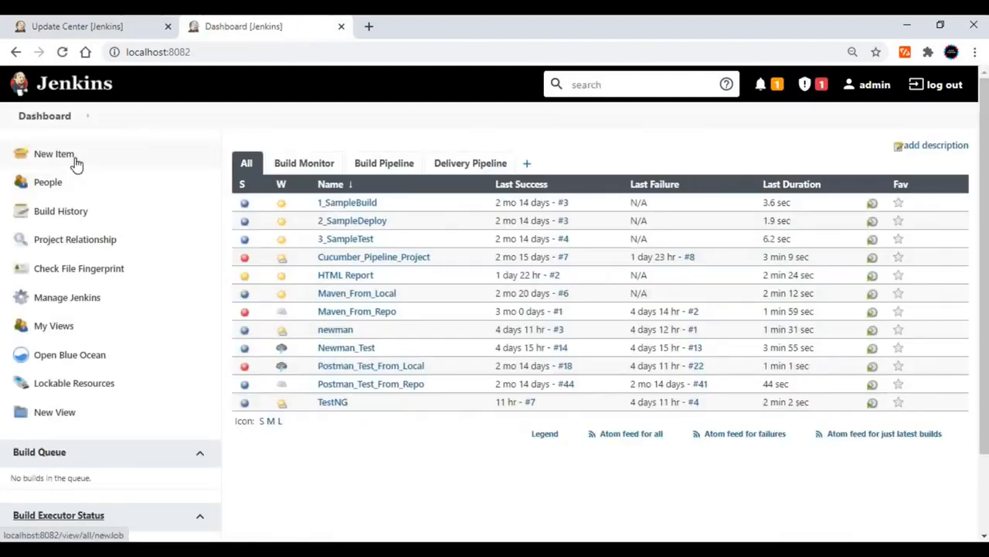
click(74, 163)
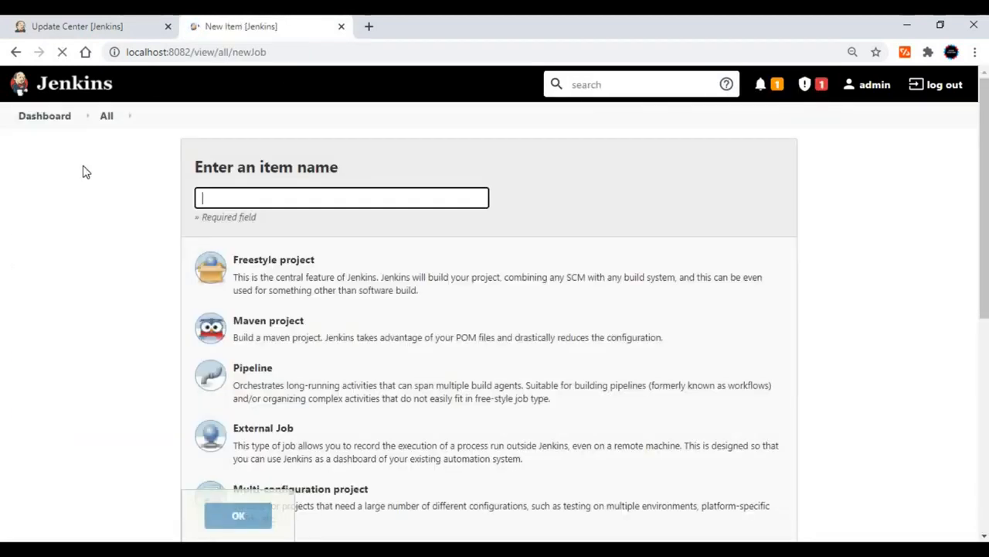
click(230, 200)
text(Cu)
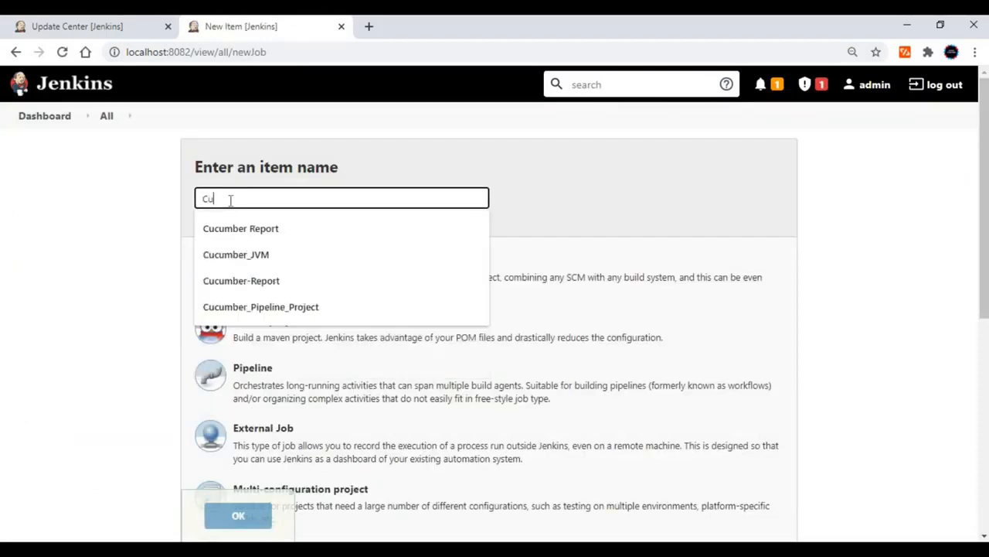
text(cumber-Report)
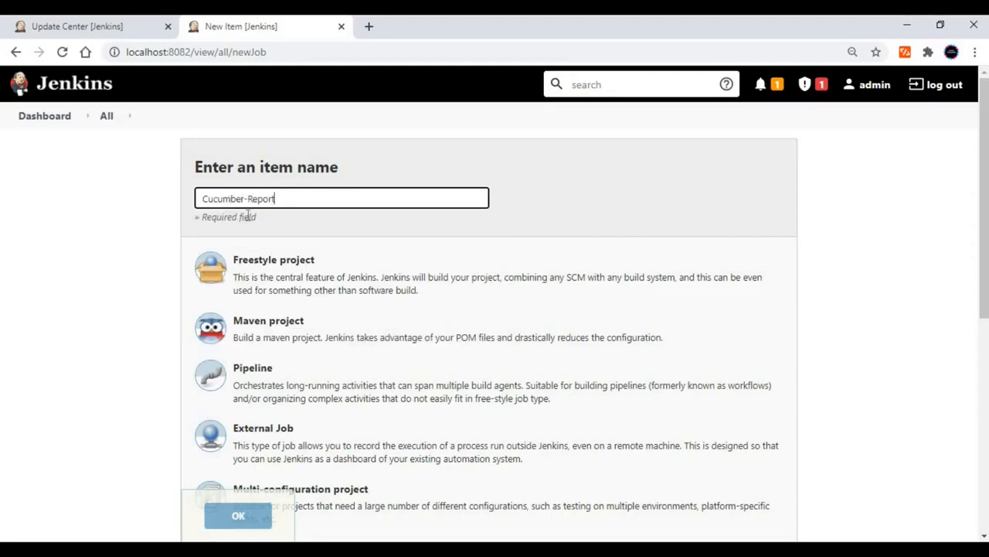
click(288, 343)
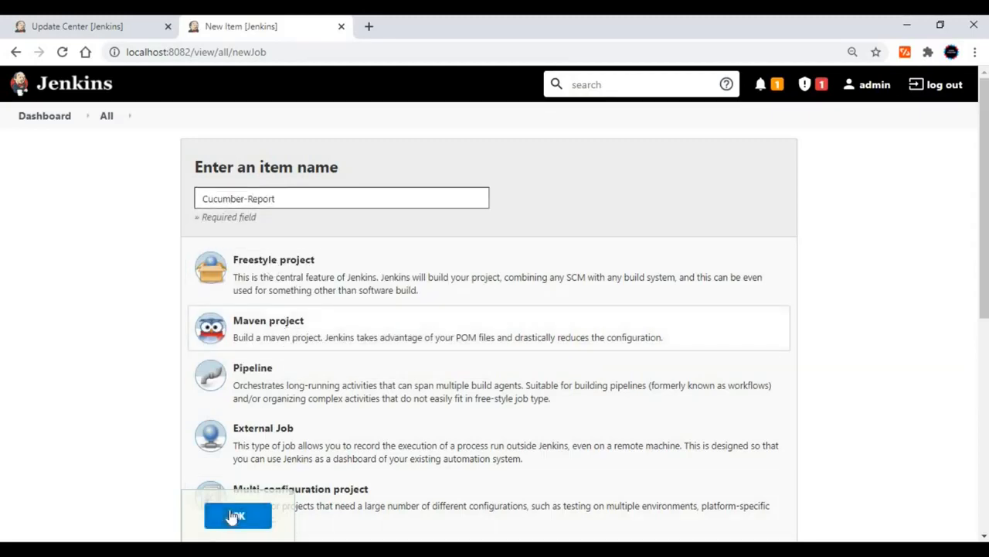
click(237, 516)
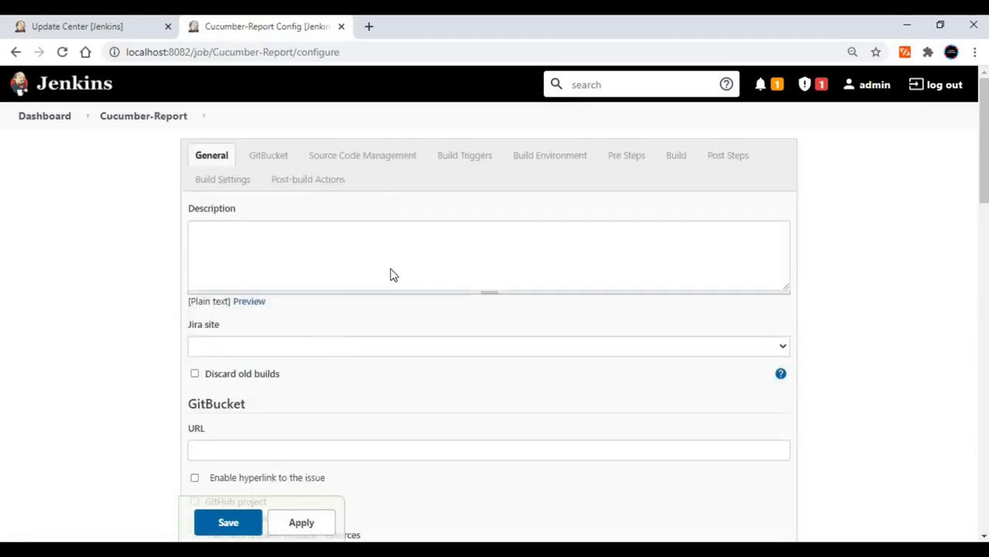
Switch to Eclipse and copy the full location of the Reports project's pom.xml from its properties for the job's Root POM setting.
scroll(392, 321, down, 3)
scroll(391, 323, down, 2)
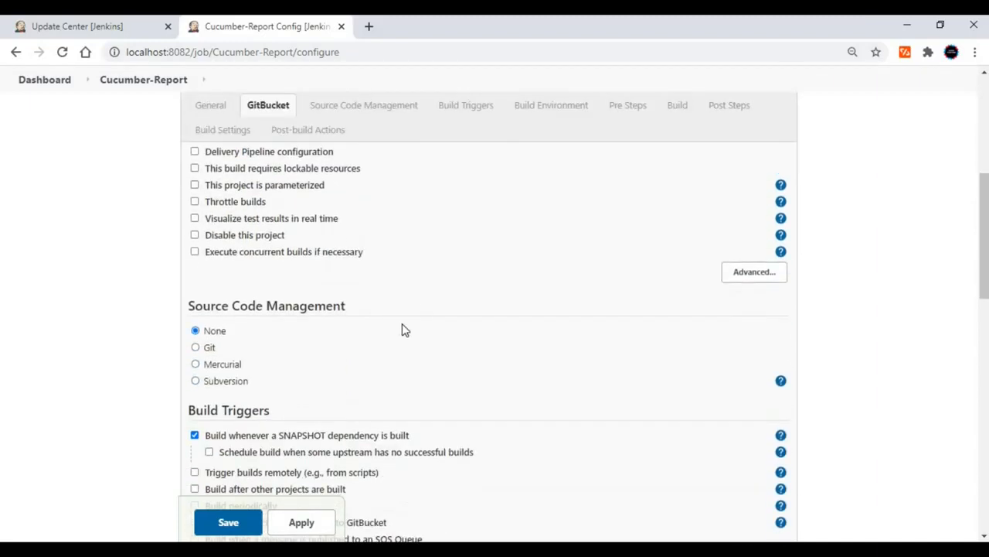
scroll(402, 329, down, 5)
scroll(401, 328, down, 5)
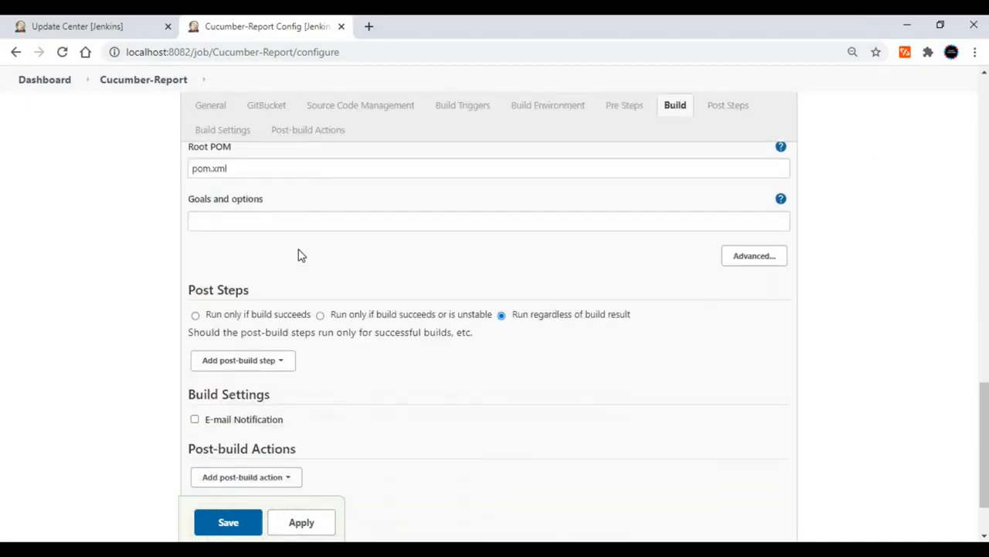
scroll(267, 244, up, 1)
click(263, 244)
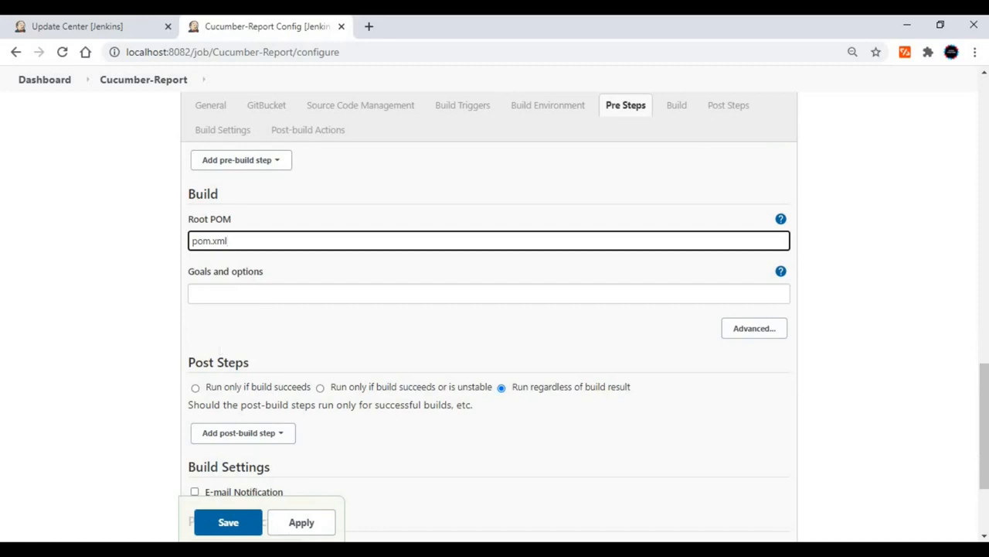
key(alt+Tab)
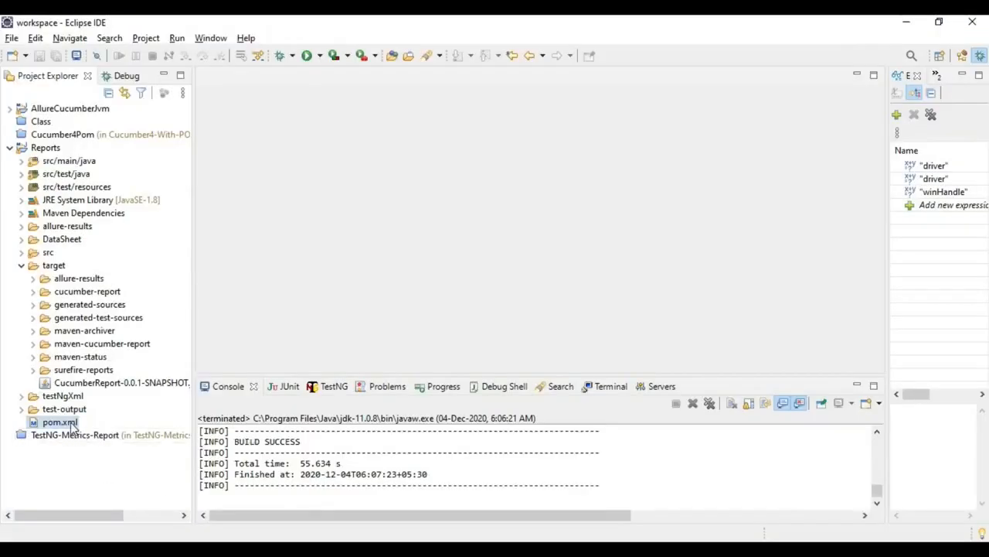
right_click(71, 425)
click(116, 530)
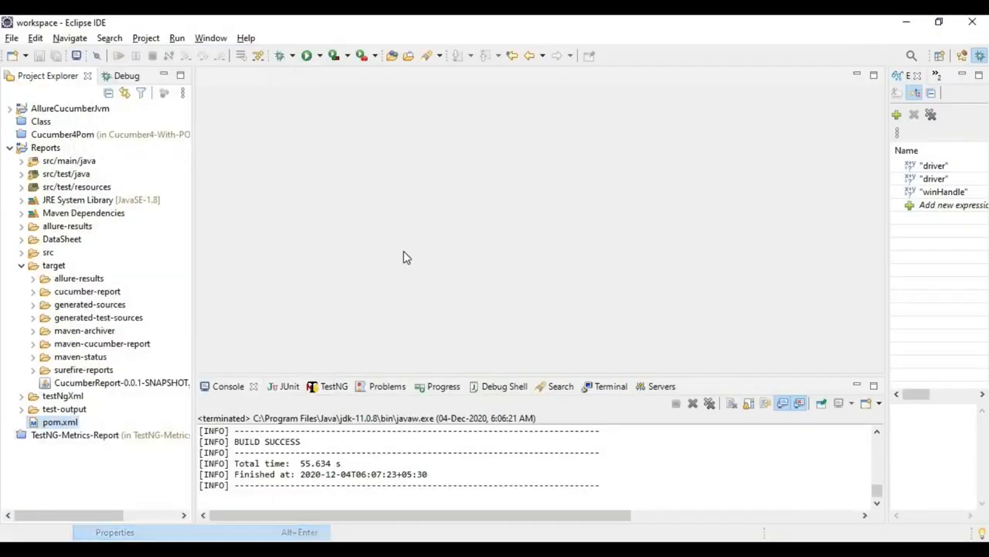
drag(414, 105, 604, 101)
key(ctrl+c)
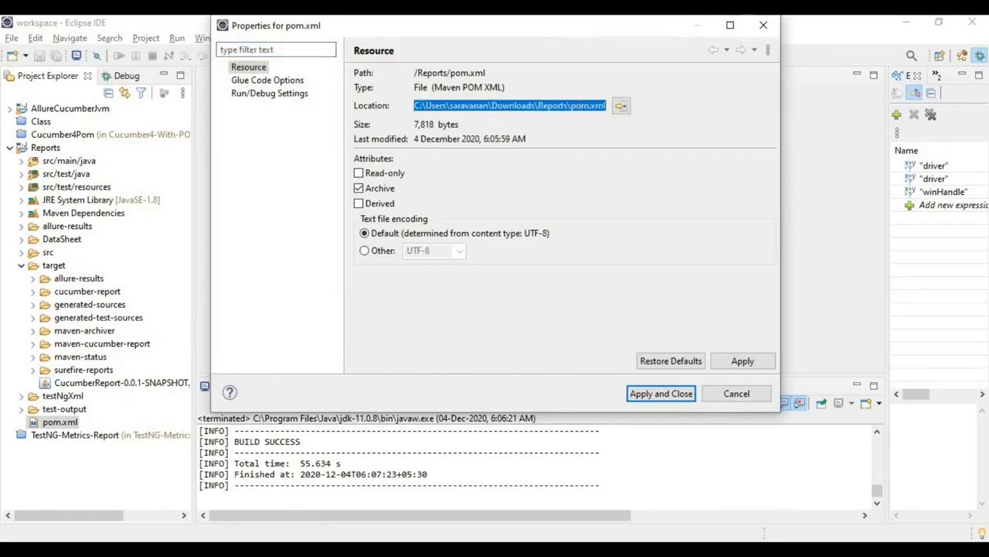
Return to Jenkins and replace the Root POM value with the copied full path of the Reports project's pom.xml.
key(alt+Tab)
click(302, 241)
key(ctrl+a)
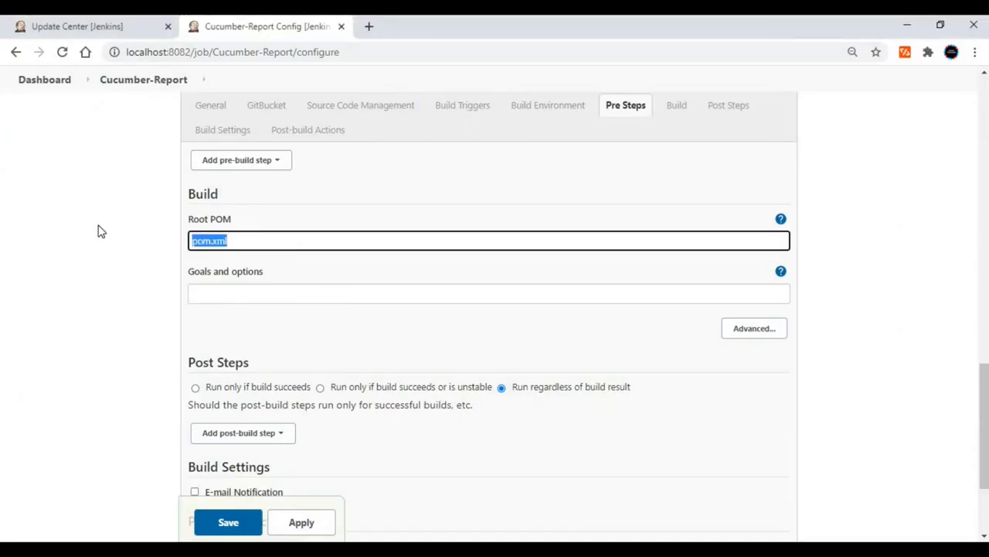
key(ctrl+v)
Set the build's goals and options to "clean verify".
click(219, 292)
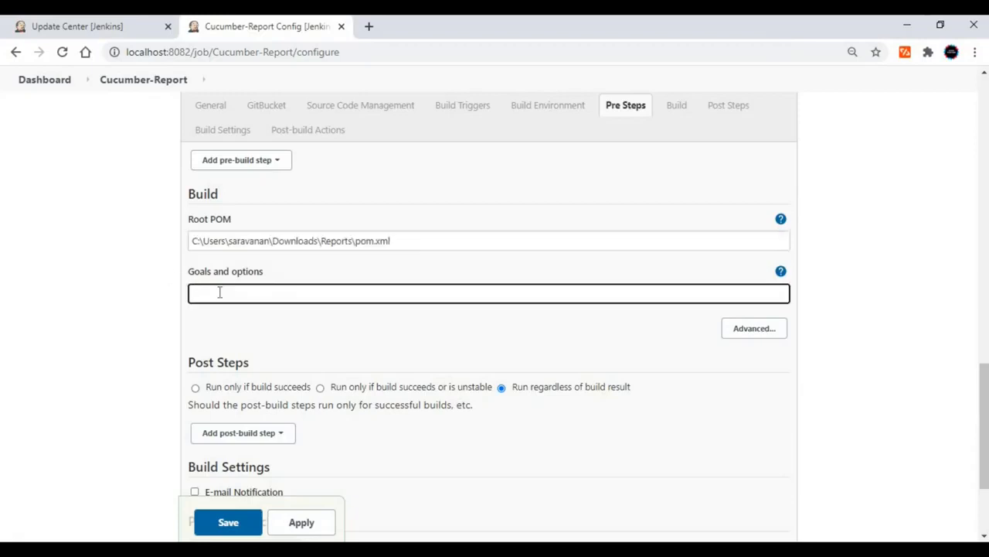
text(mvn verify)
double_click(198, 294)
text(clean)
Add a Cucumber reports post-build action to the job and expand its advanced settings.
scroll(264, 338, down, 2)
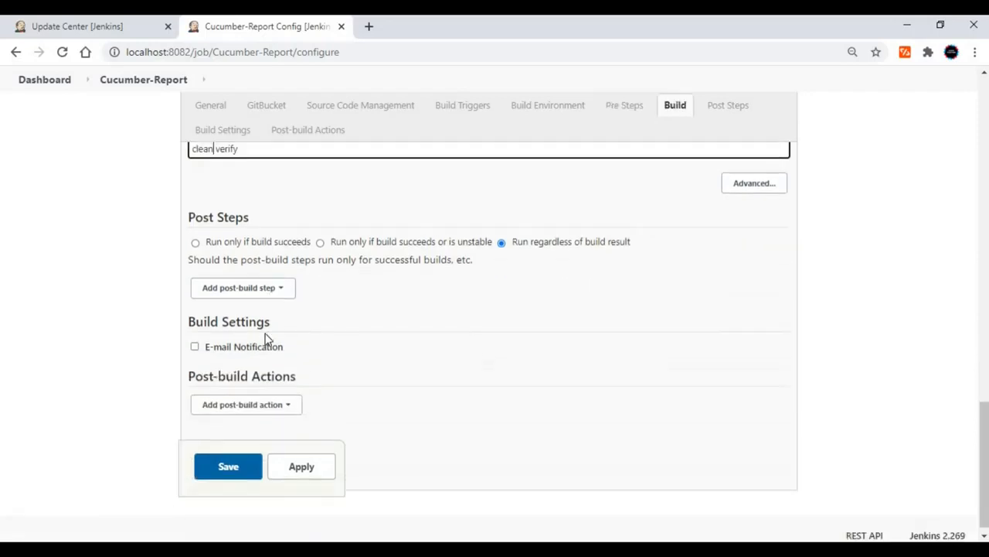
click(235, 397)
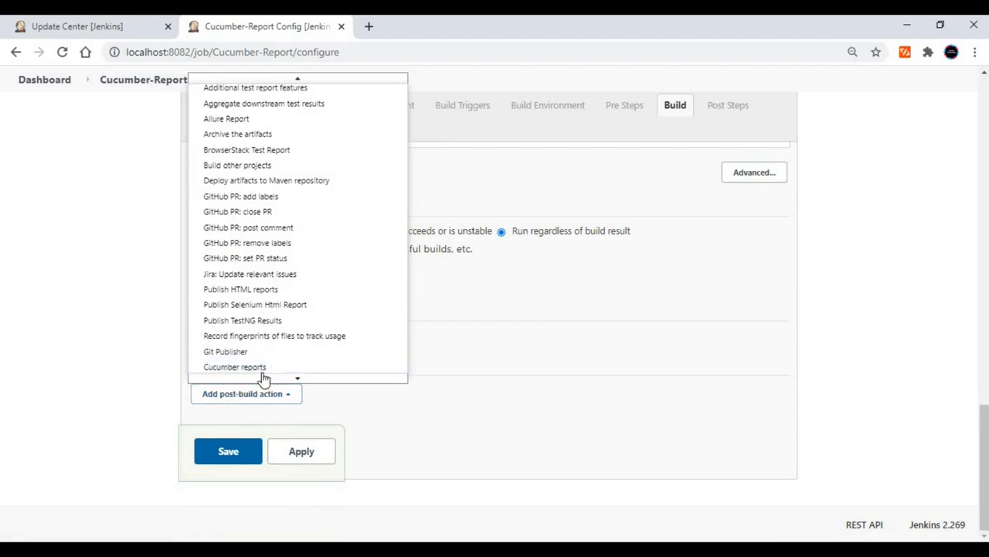
click(263, 371)
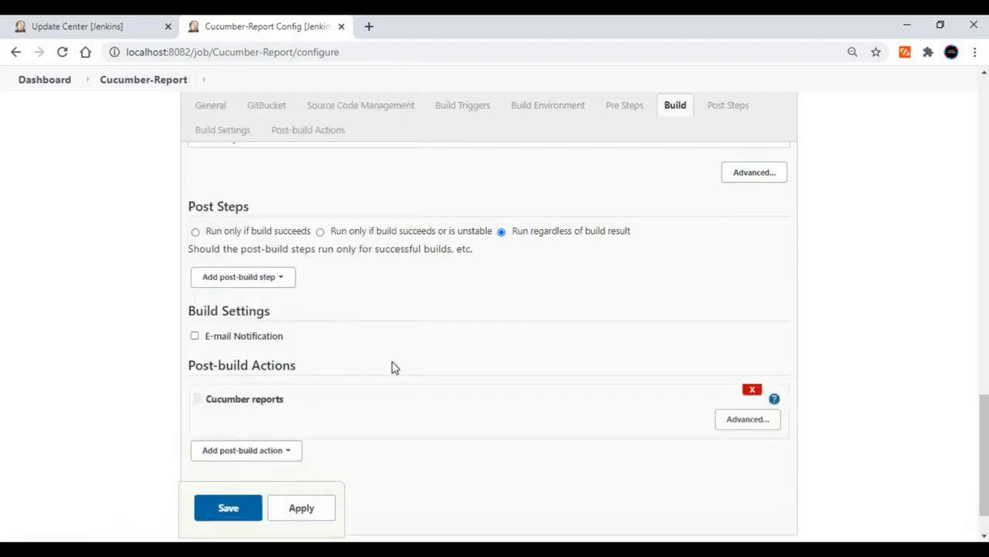
click(735, 371)
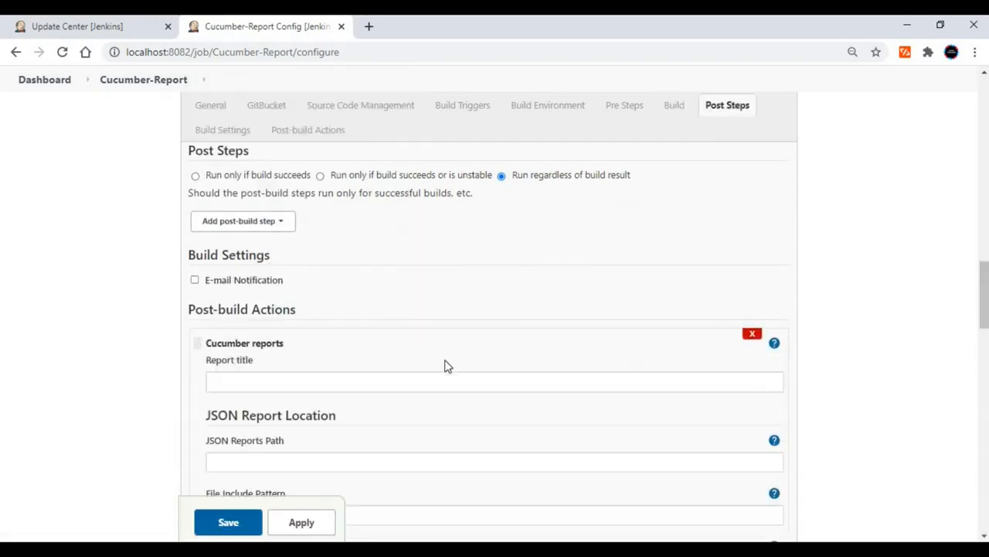
Set the Cucumber report title to "My Report".
scroll(445, 365, down, 1)
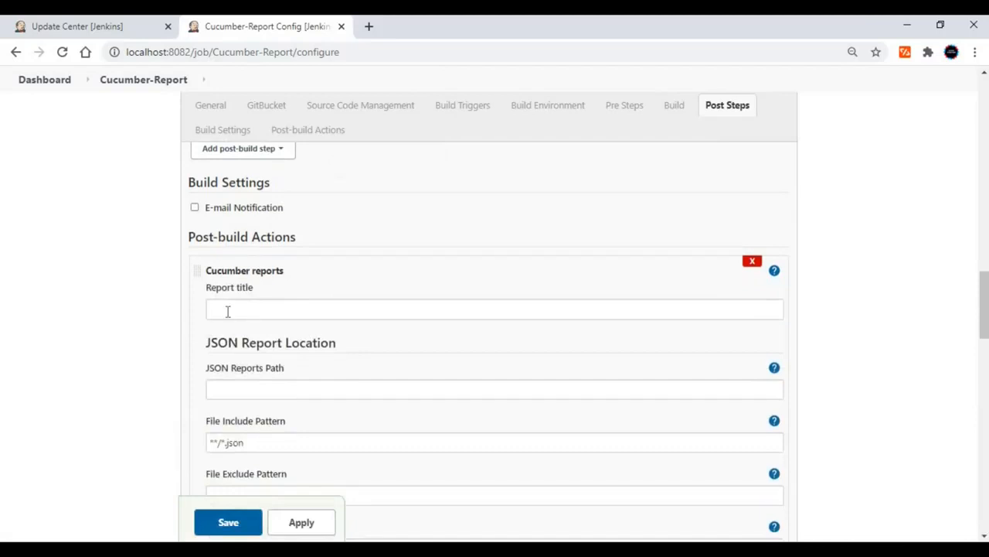
click(228, 312)
text(My Repo)
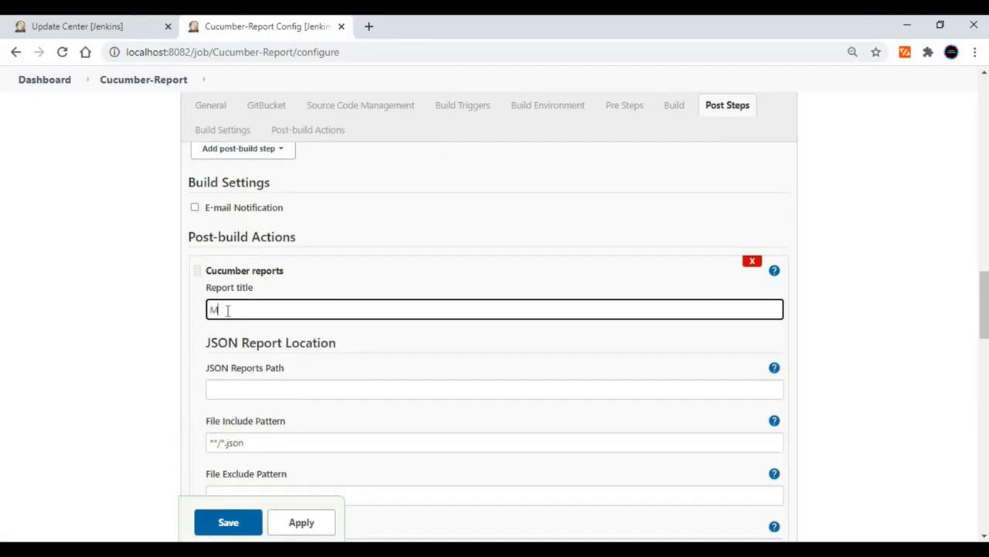
text(rt)
In Eclipse, close the pom.xml properties, copy the full location of the target/cucumber-report folder, and return to the Jenkins job configuration.
scroll(228, 310, down, 2)
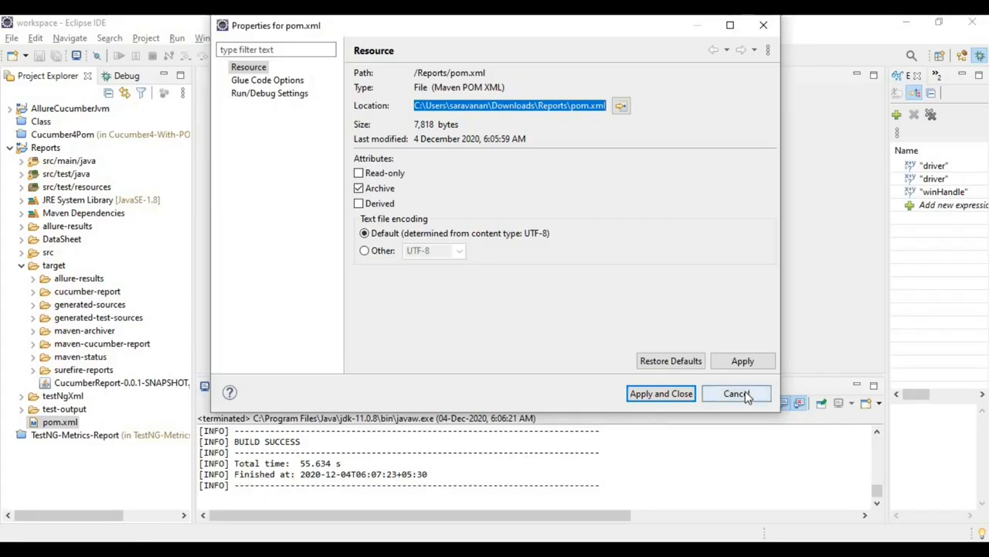
click(746, 396)
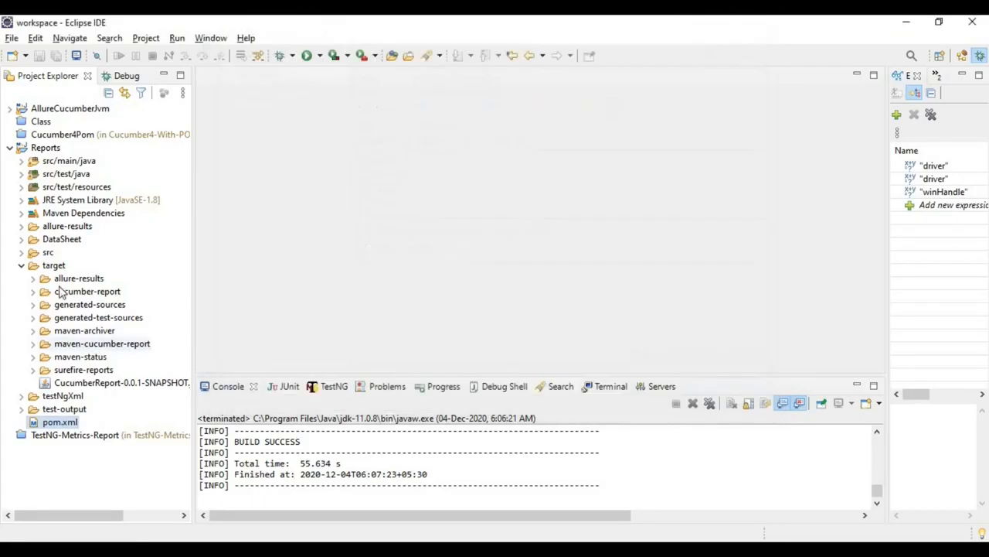
click(34, 291)
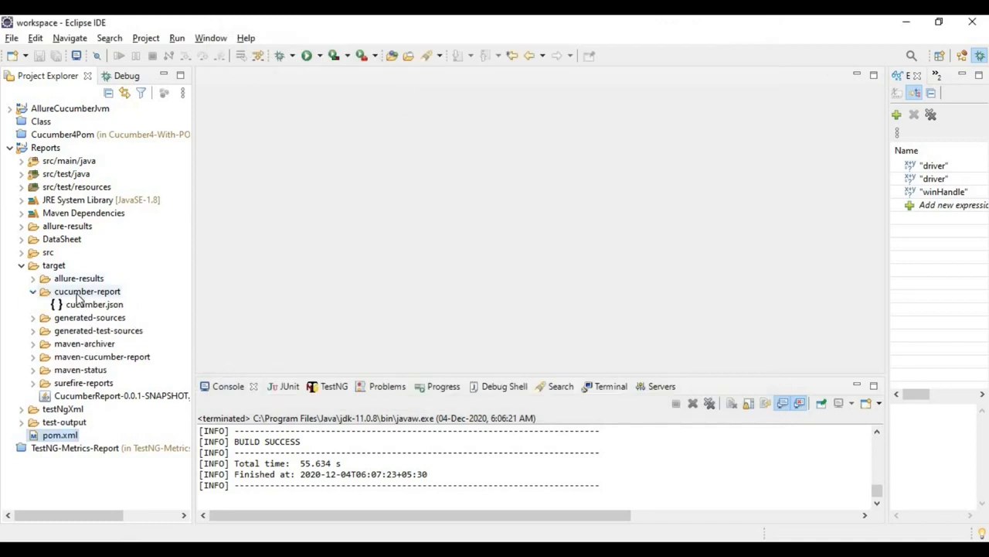
right_click(77, 296)
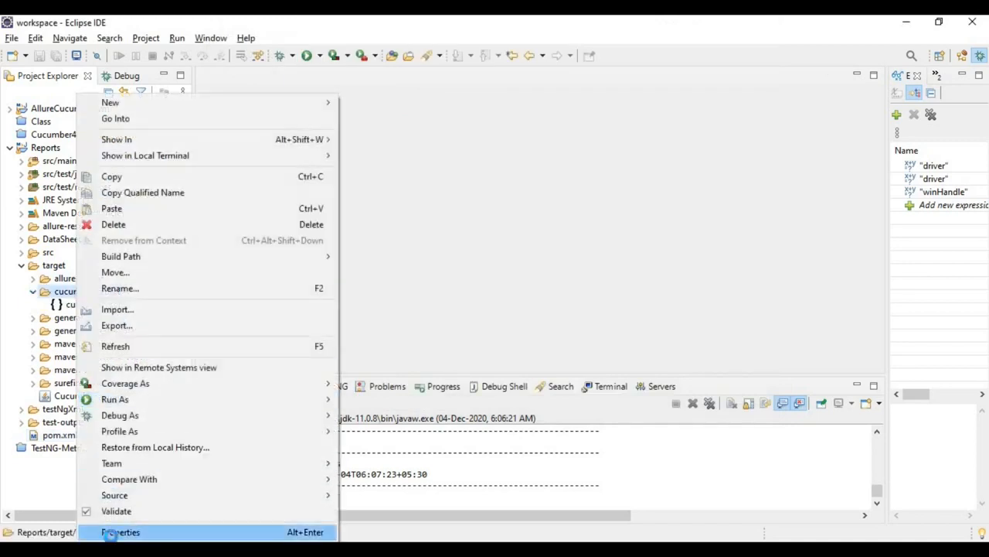
click(116, 532)
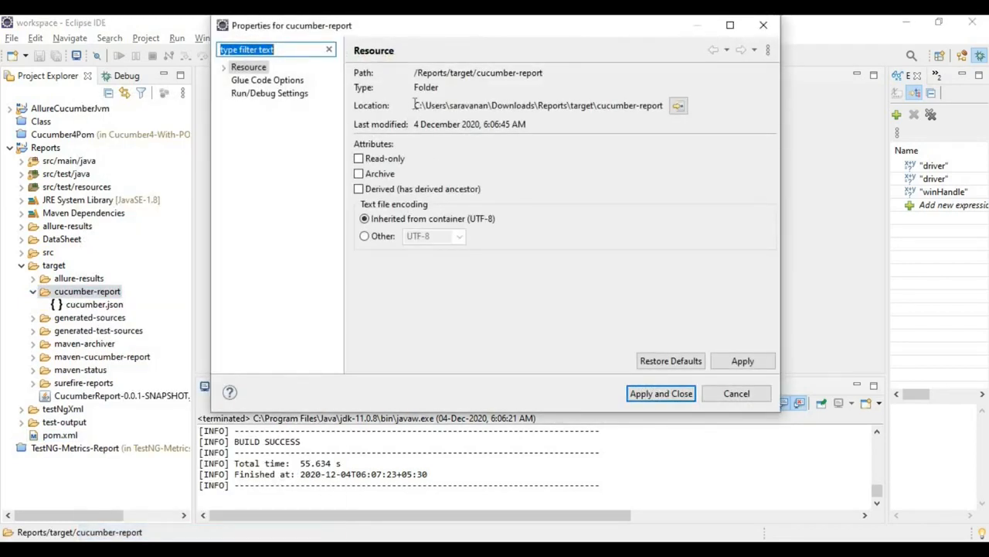
drag(414, 105, 664, 109)
key(ctrl+c)
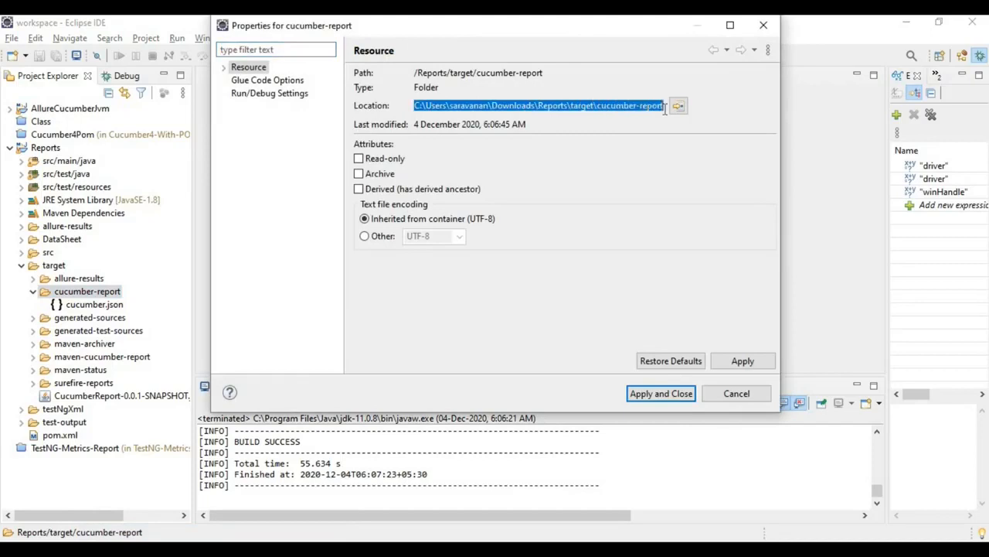
key(alt+Tab)
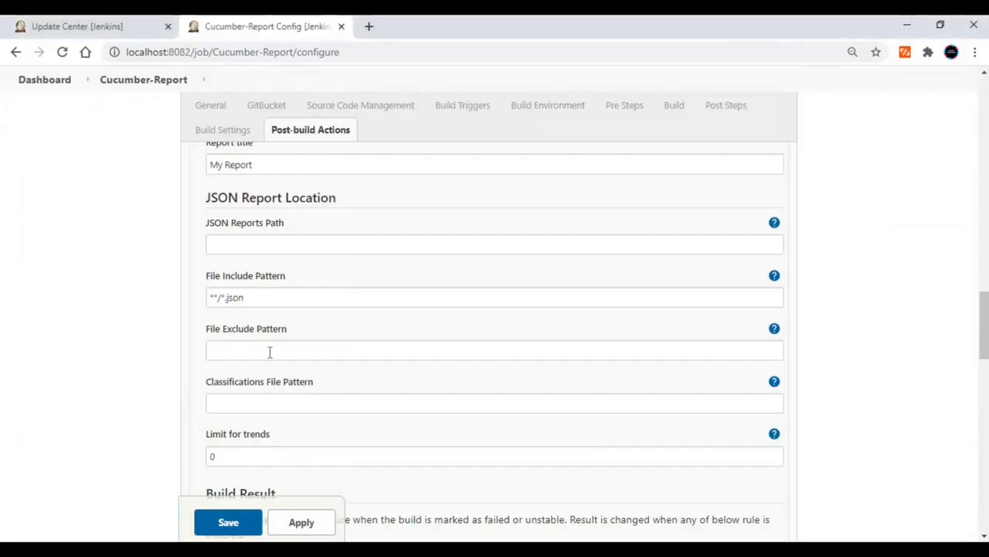
Set the Cucumber report's JSON reports path to the copied location of the Reports project's target\cucumber-report folder.
click(262, 246)
key(ctrl+v)
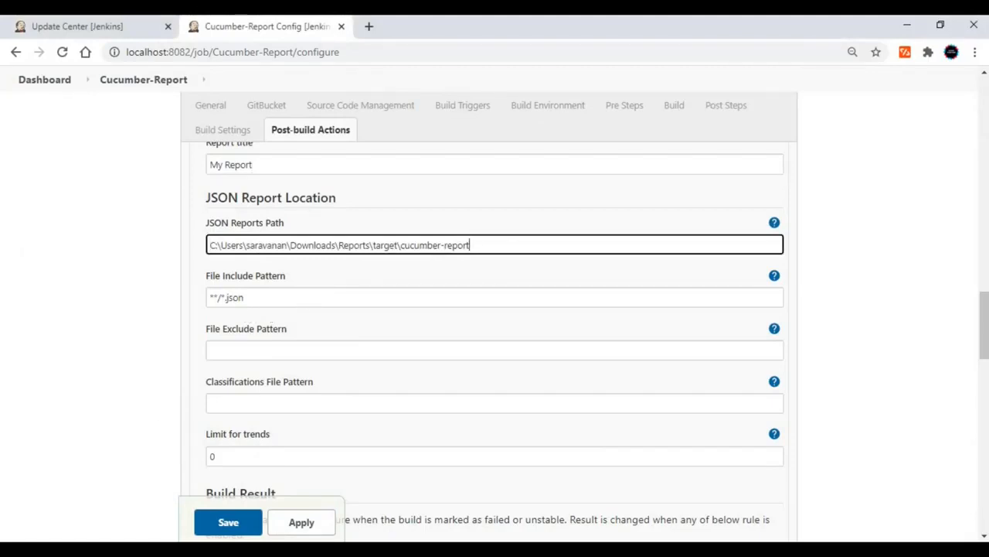
key(alt+Tab)
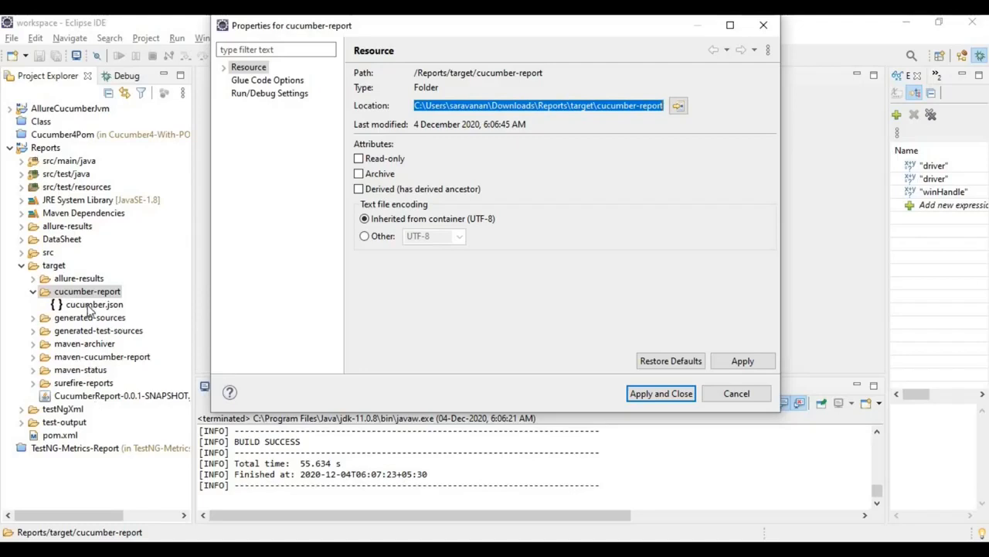
key(alt+Tab)
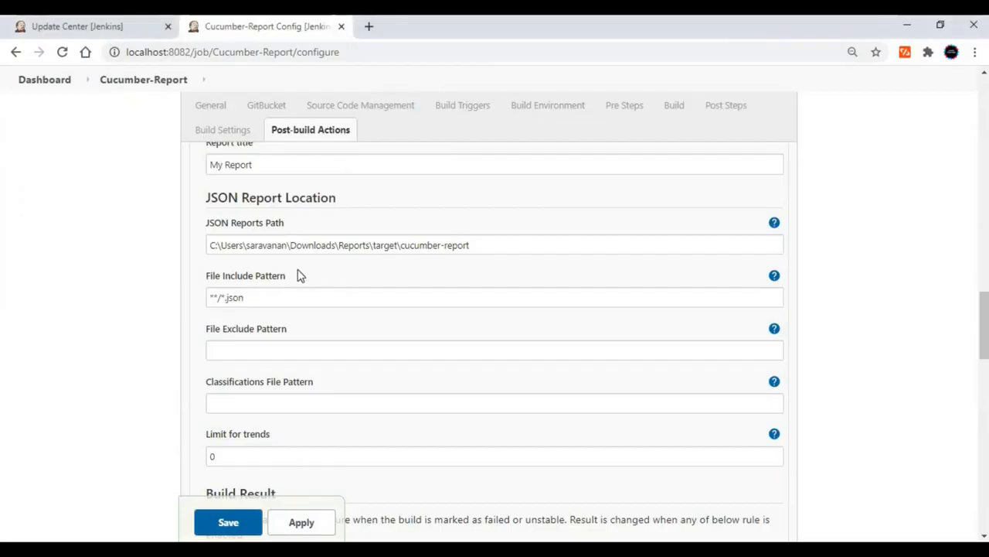
drag(211, 298, 246, 303)
click(286, 302)
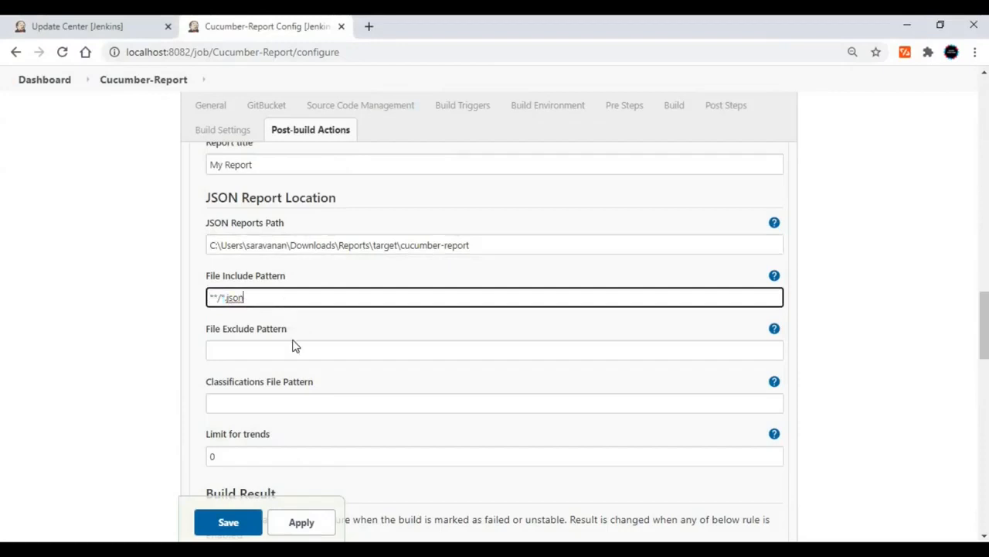
Set the build result limits for the number of failed, skipped and pending steps to 0.
scroll(299, 358, down, 1)
scroll(296, 370, down, 3)
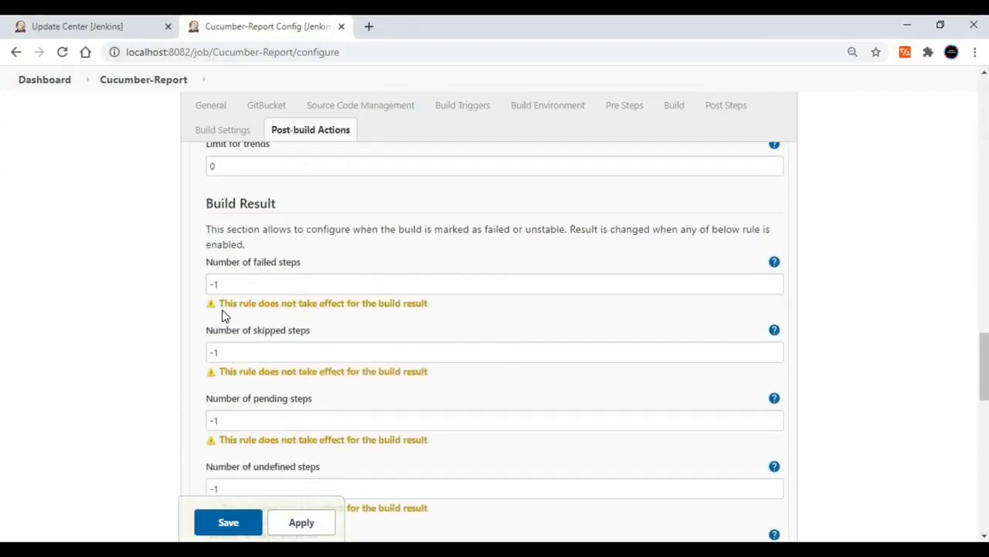
click(230, 286)
text(0)
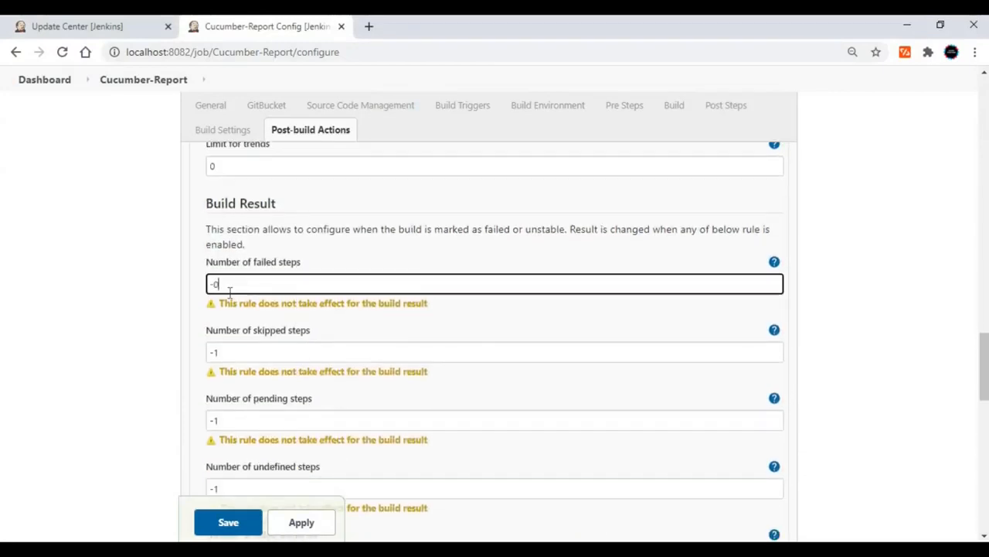
key(Tab)
key(shift+Tab)
key(BackSpace)
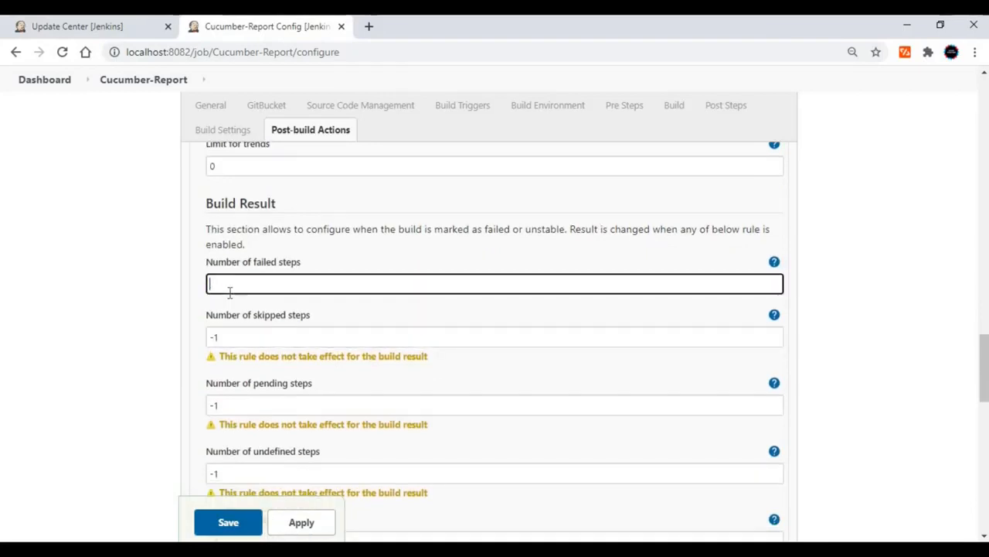
text(0)
key(Tab)
text(0)
key(Tab)
text(0)
key(Tab)
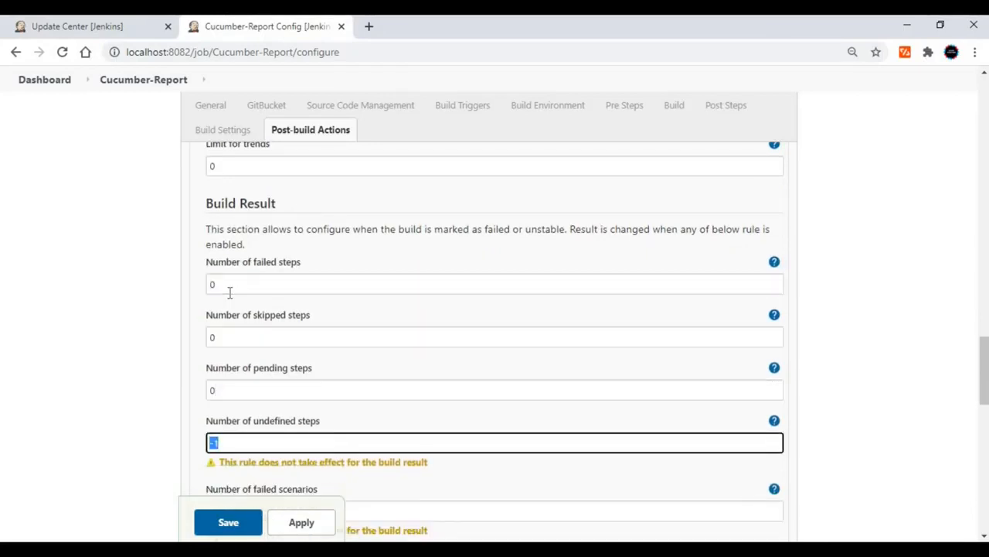
Set the limits for undefined steps, failed scenarios and failed features to 0, and save the job configuration.
text(0)
key(Tab)
text(0)
key(Tab)
text(0)
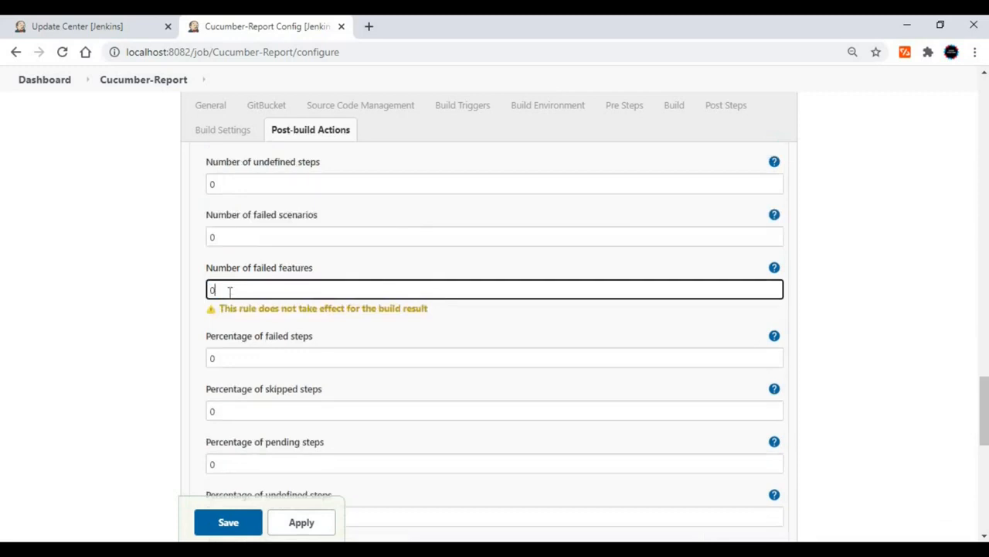
key(Tab)
click(309, 524)
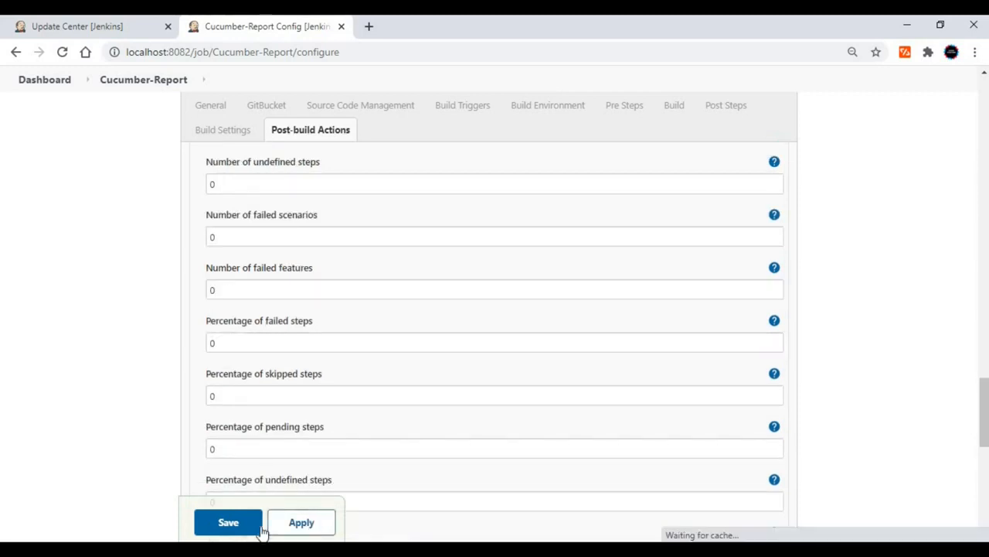
click(244, 530)
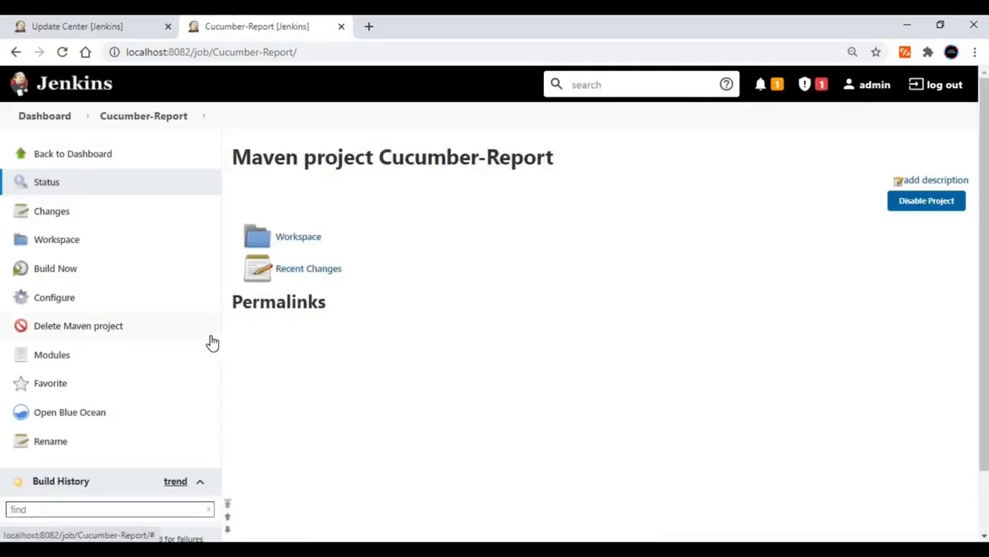
Start a build of the Cucumber-Report job and open the console output of build #1 to check the test runner.
click(55, 271)
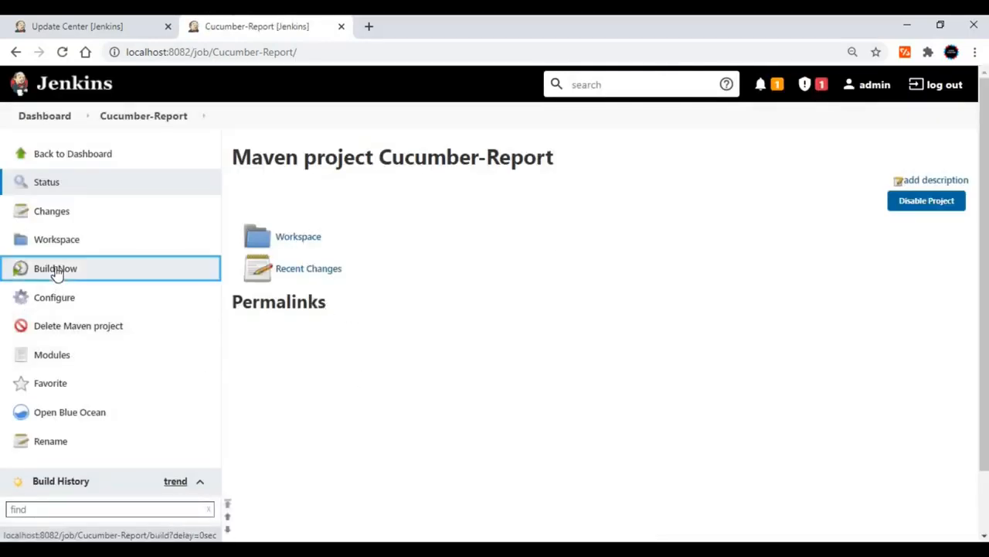
scroll(124, 387, down, 1)
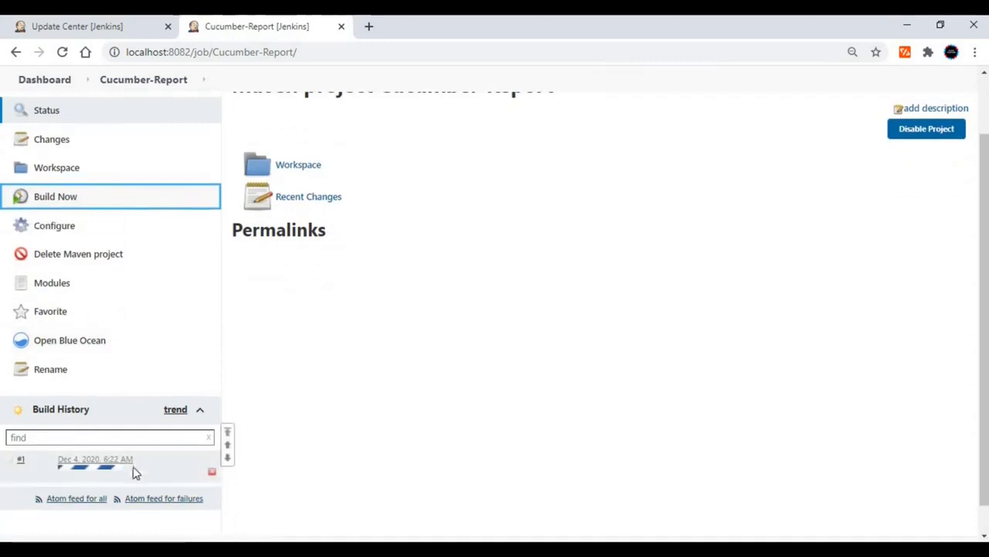
click(139, 464)
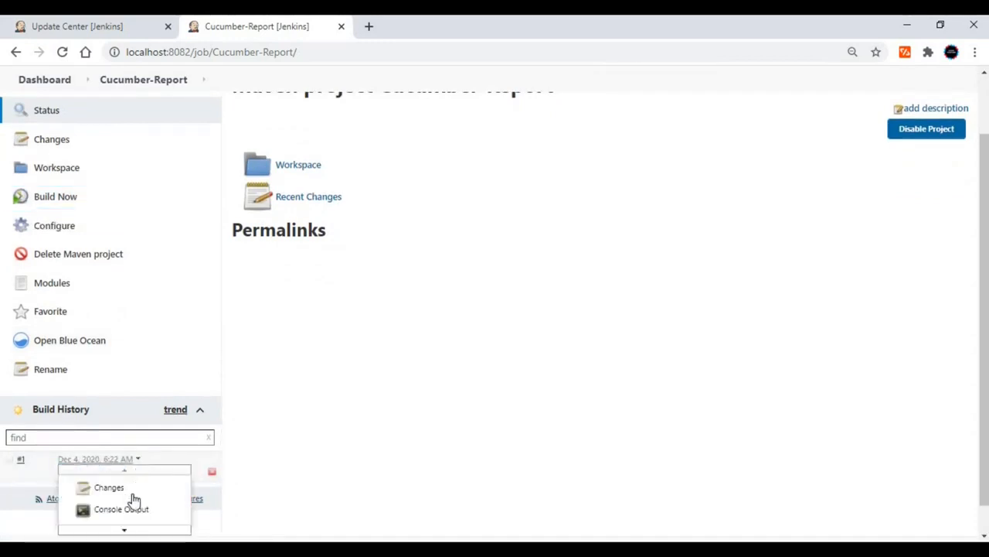
click(131, 509)
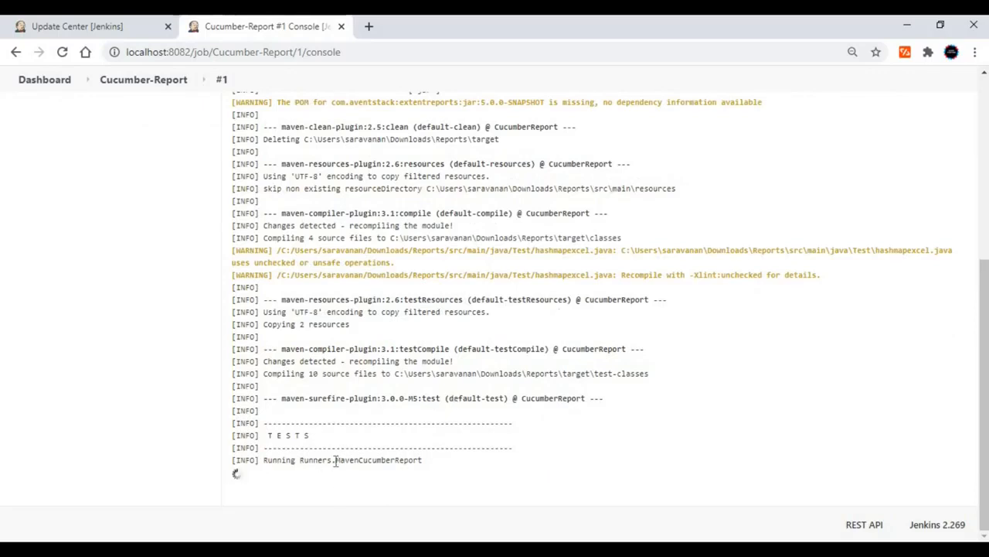
drag(332, 462, 431, 464)
click(372, 474)
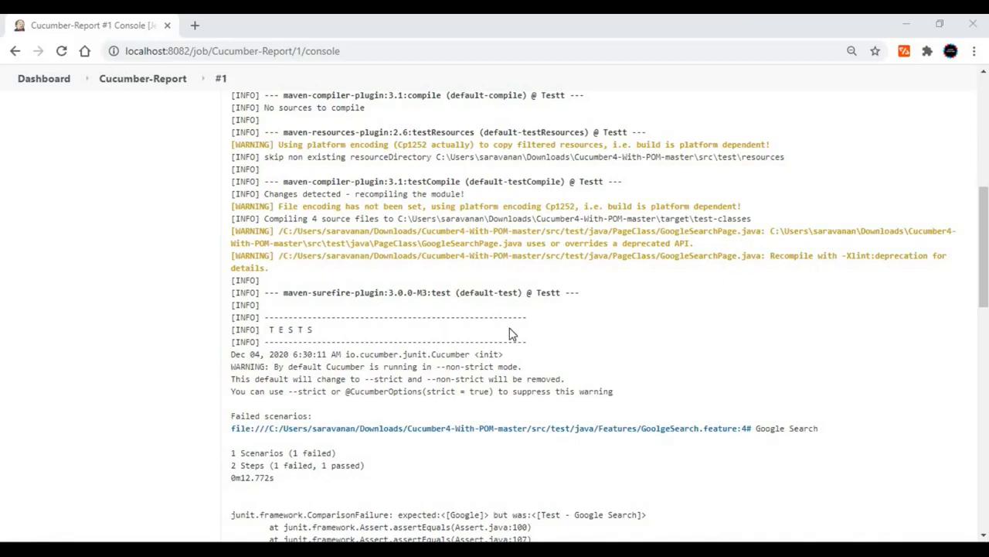
Examine the console output of build #1 for the test results, build status and Cucumber report generation messages.
scroll(509, 334, down, 2)
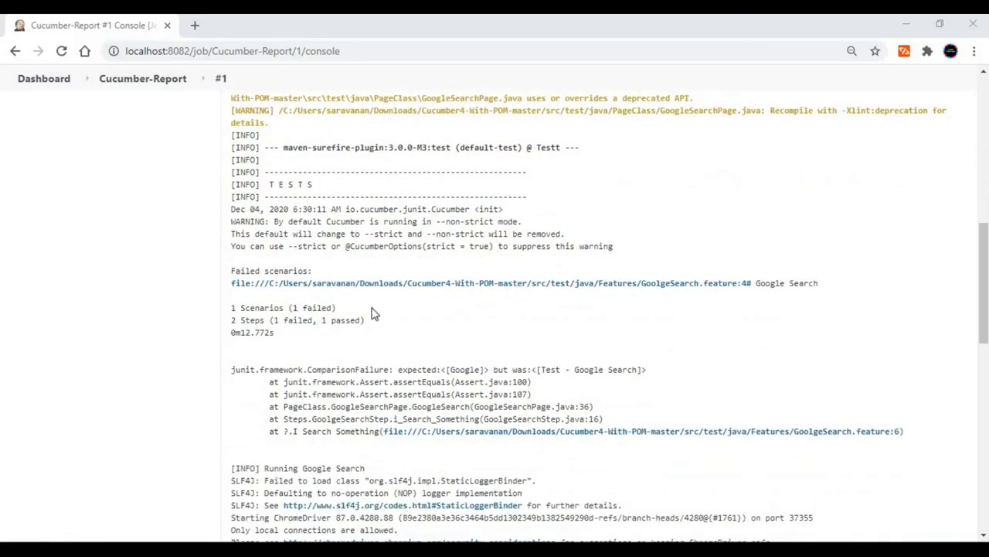
scroll(371, 313, down, 1)
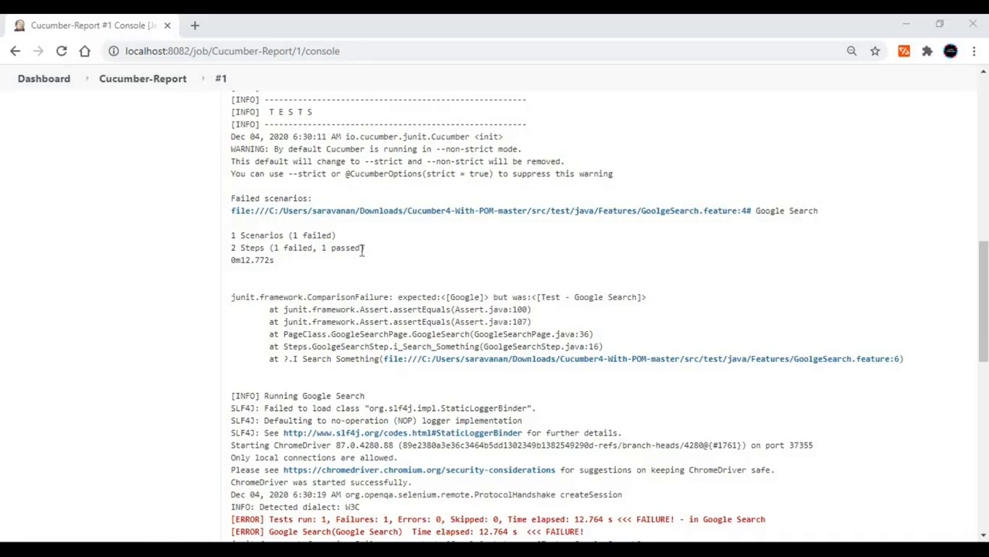
scroll(413, 258, down, 1)
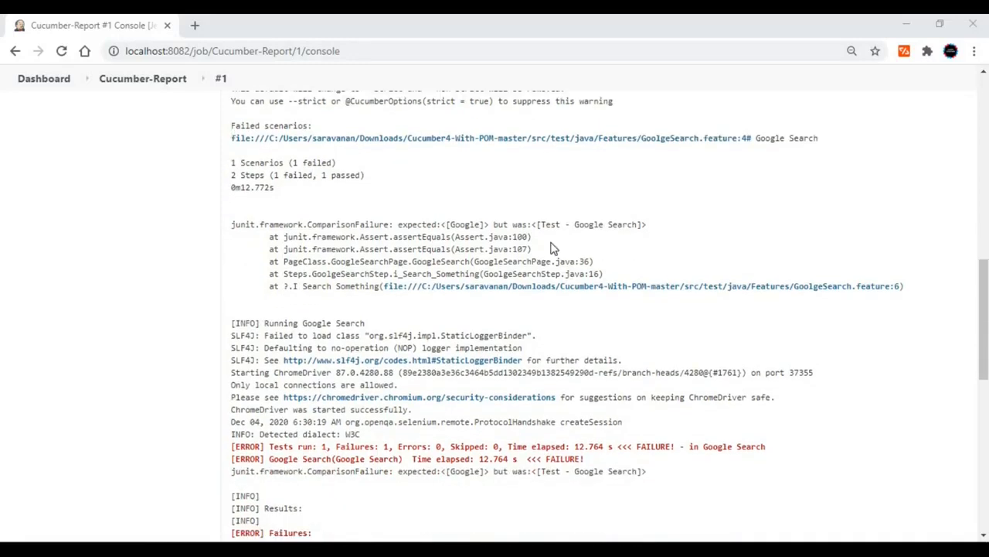
scroll(510, 263, down, 1)
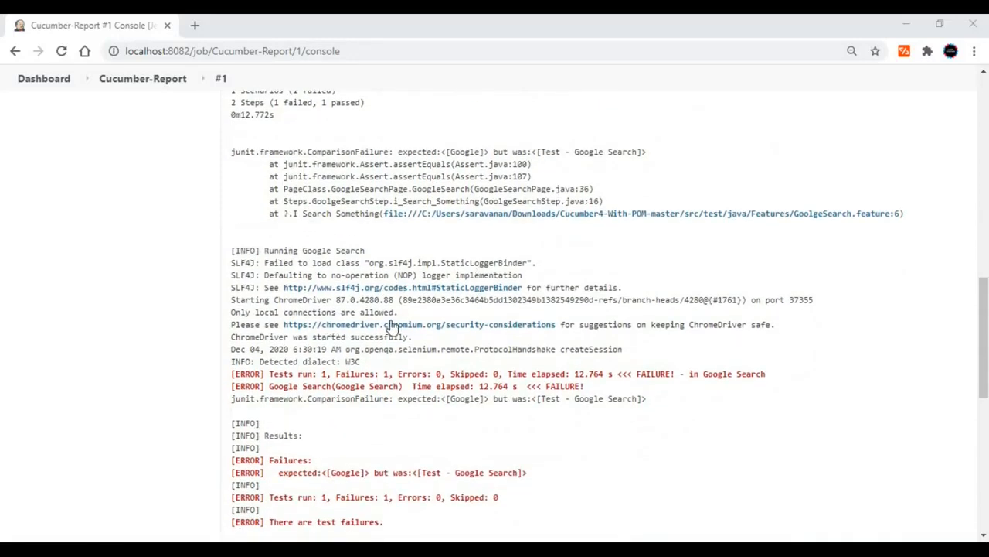
scroll(478, 323, down, 2)
scroll(478, 323, down, 2)
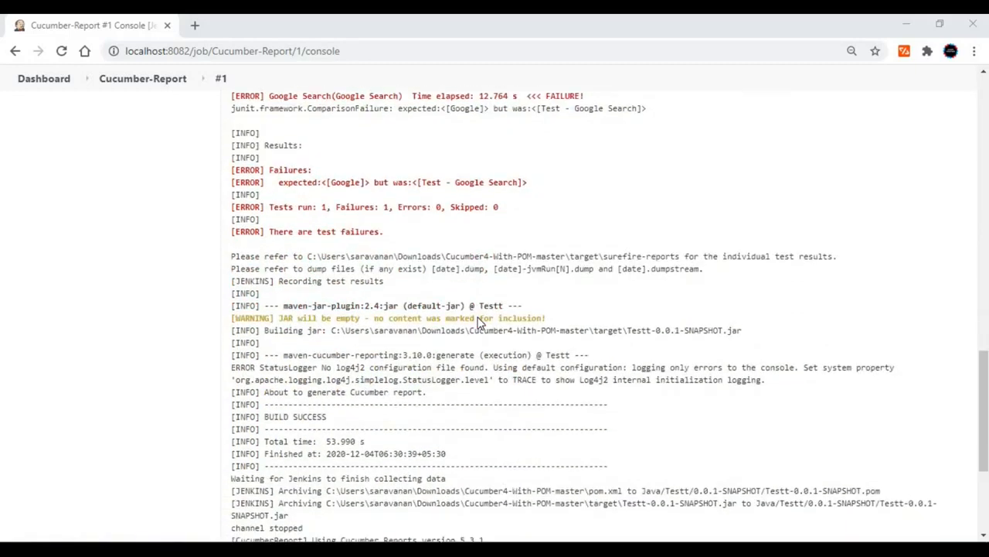
scroll(477, 323, down, 2)
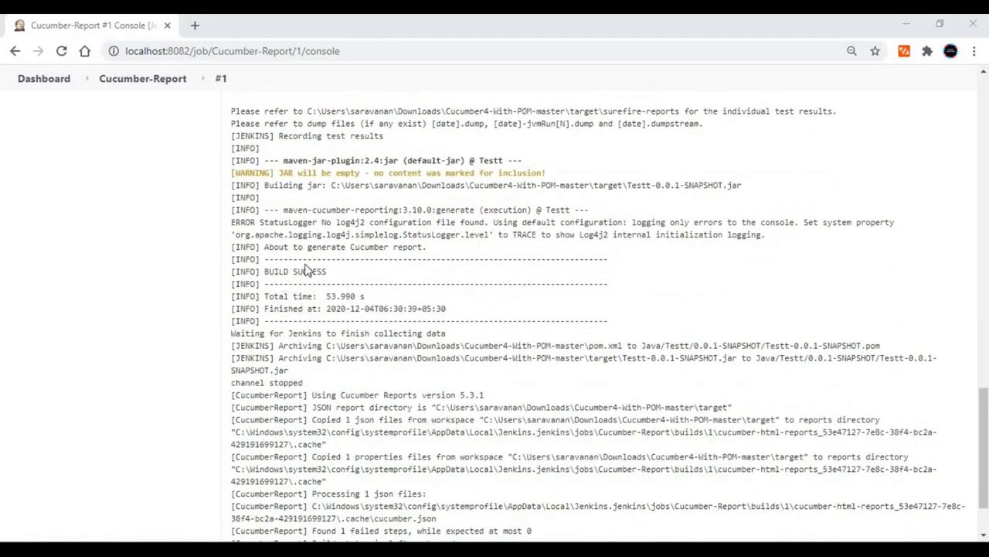
scroll(407, 298, down, 1)
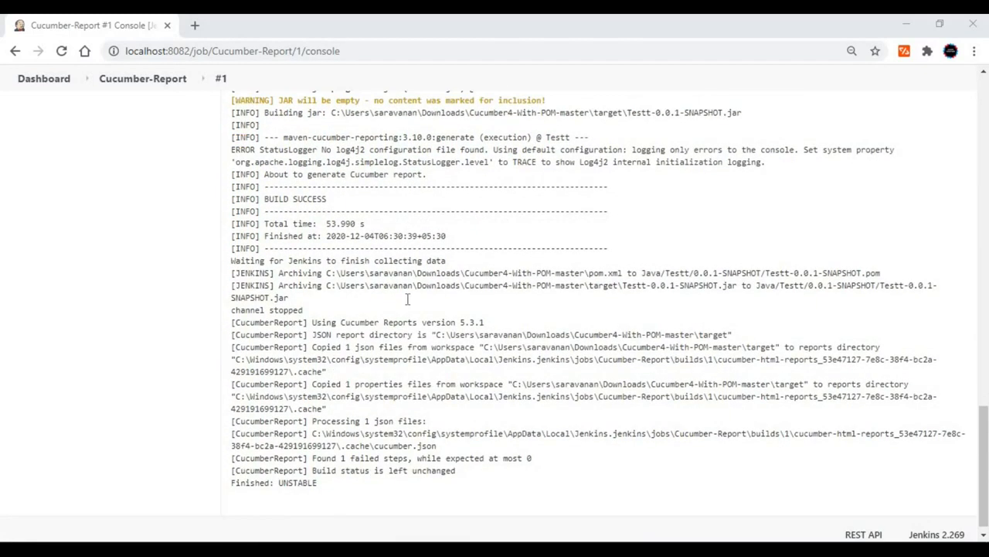
scroll(391, 317, down, 1)
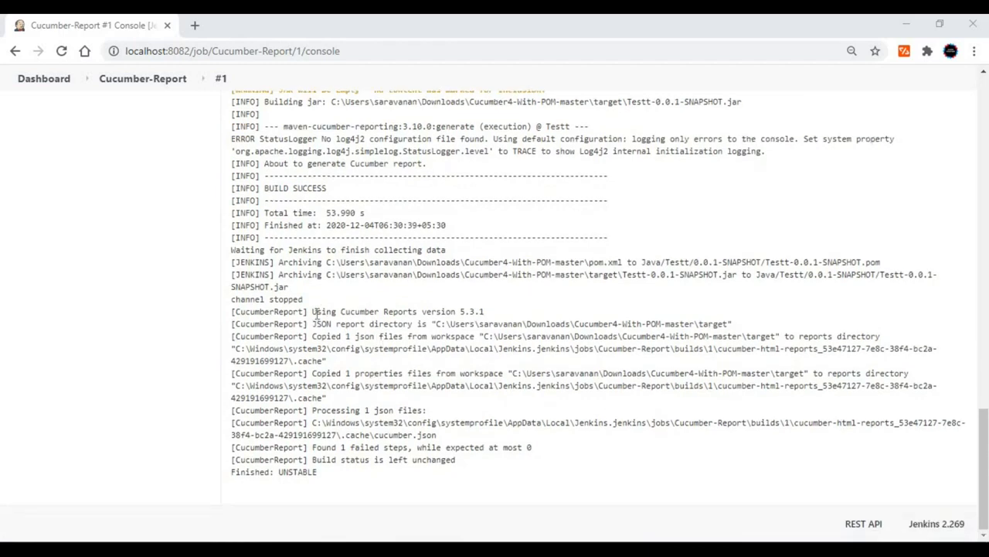
drag(317, 312, 497, 319)
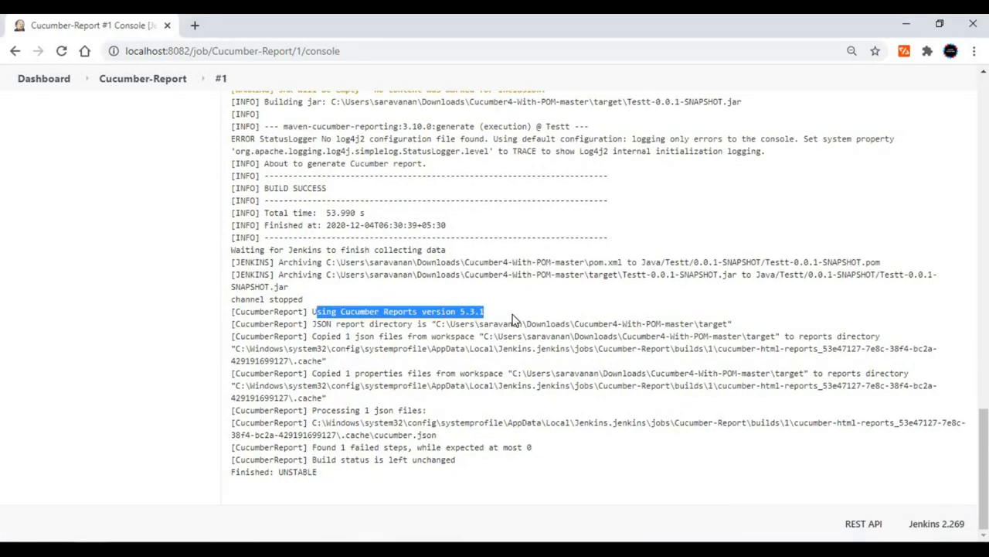
click(513, 318)
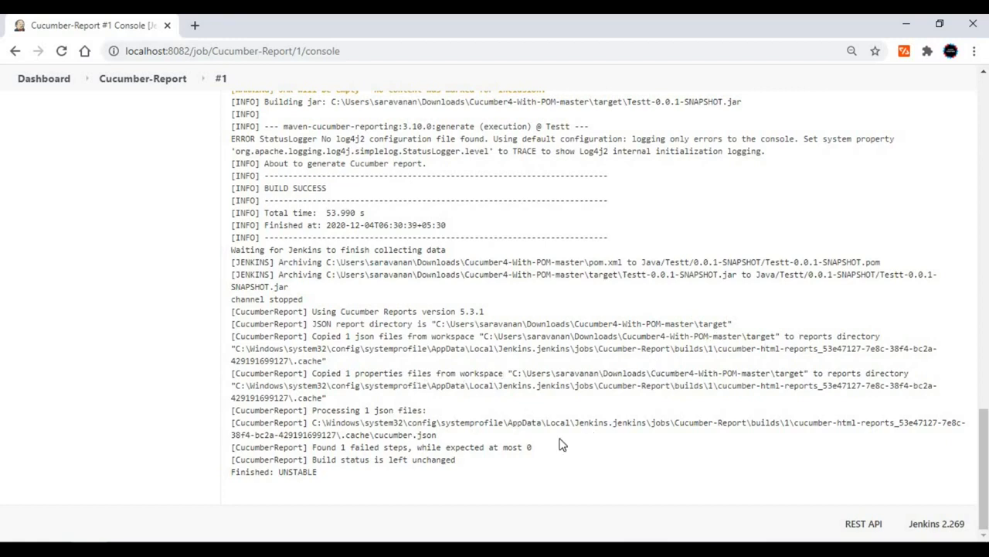
scroll(562, 444, up, 20)
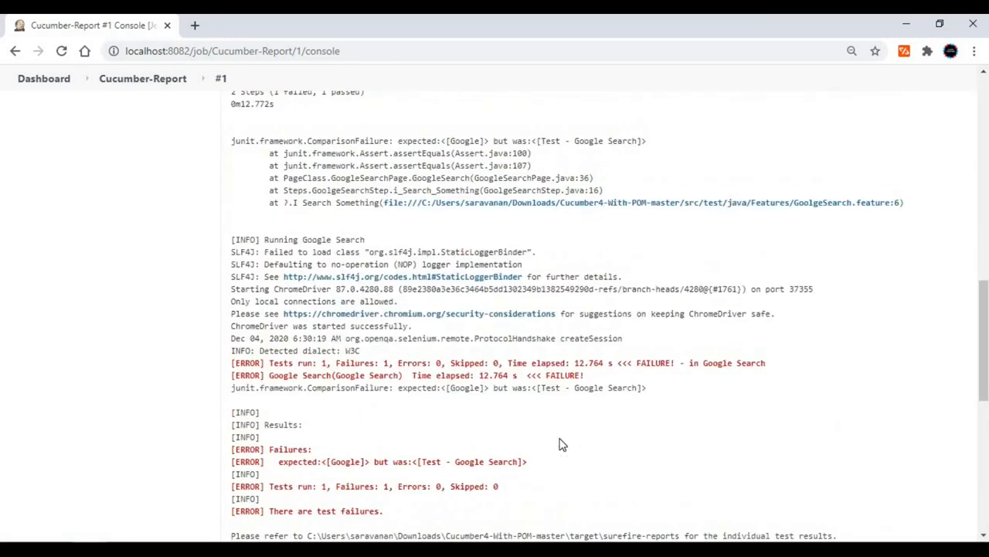
scroll(562, 439, up, 8)
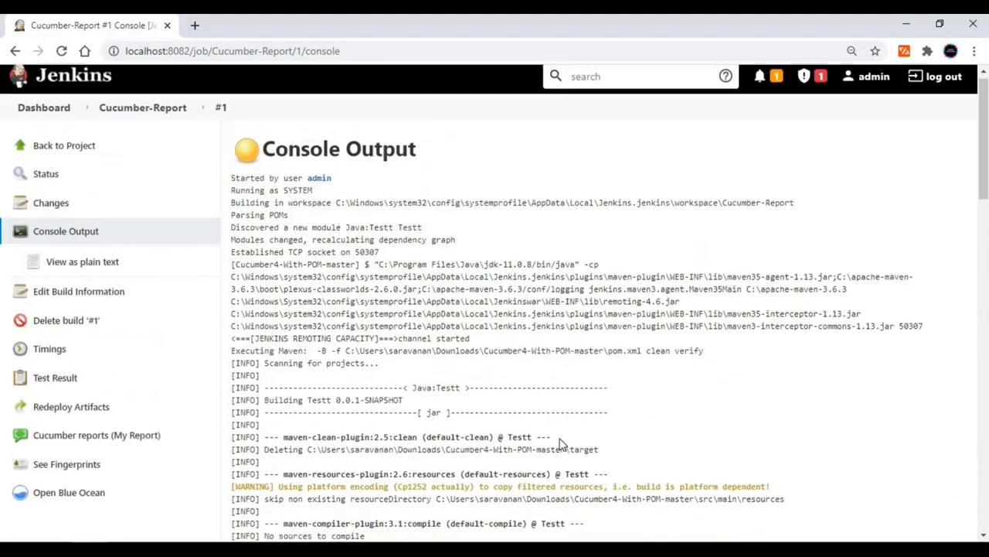
Return to the Cucumber-Report project and open the latest results of its Cucumber report, My Report.
click(71, 155)
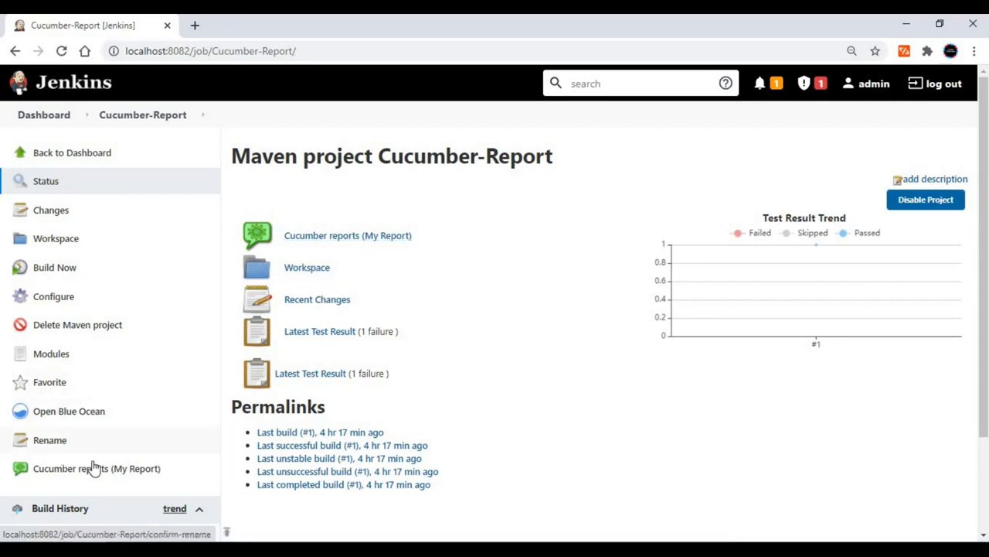
click(371, 238)
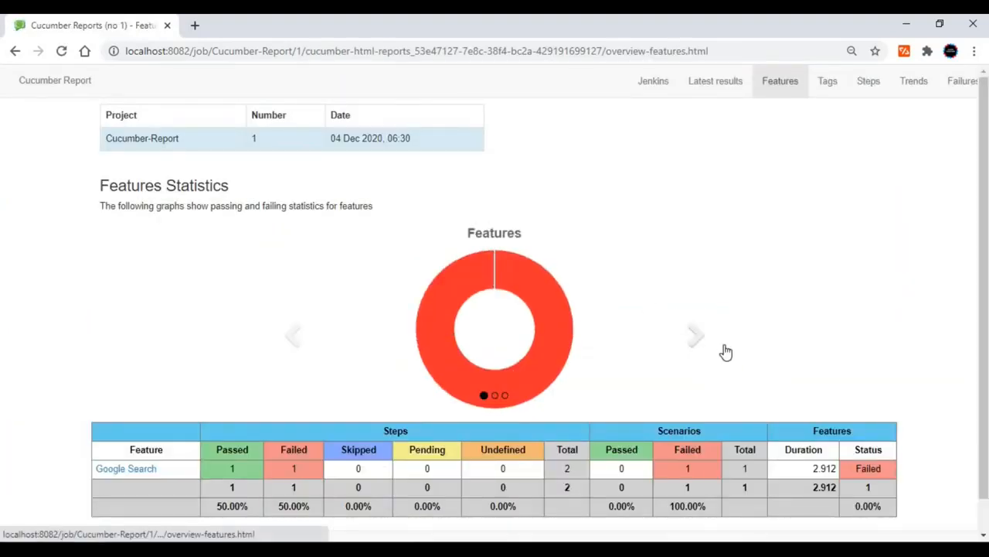
click(714, 82)
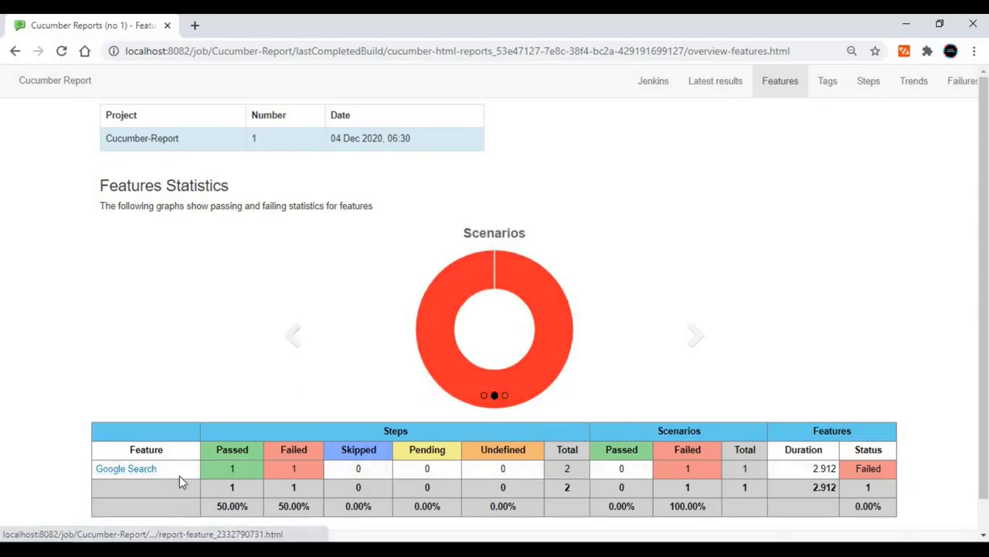
Review the Cucumber report's statistics for tags, steps and trends, and its failures overview.
click(833, 85)
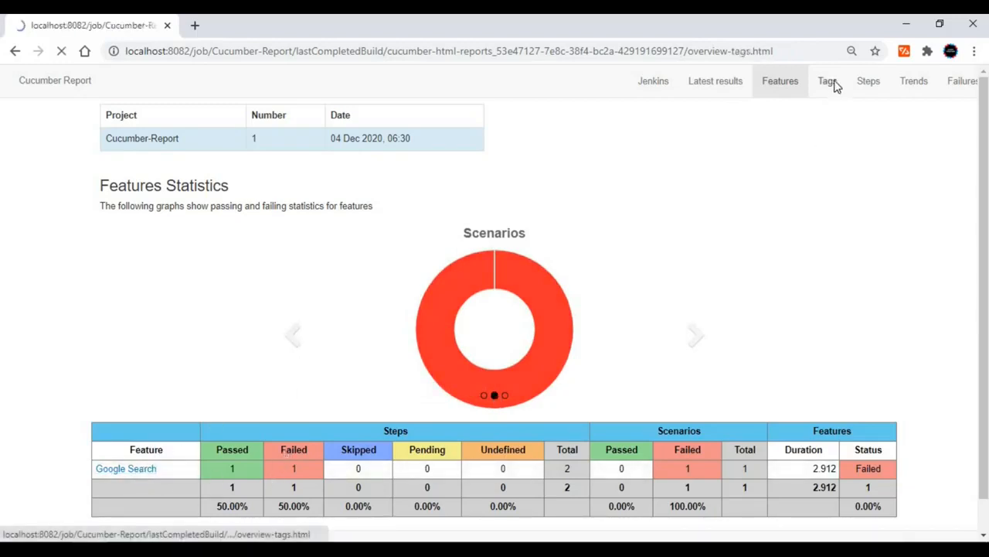
click(876, 86)
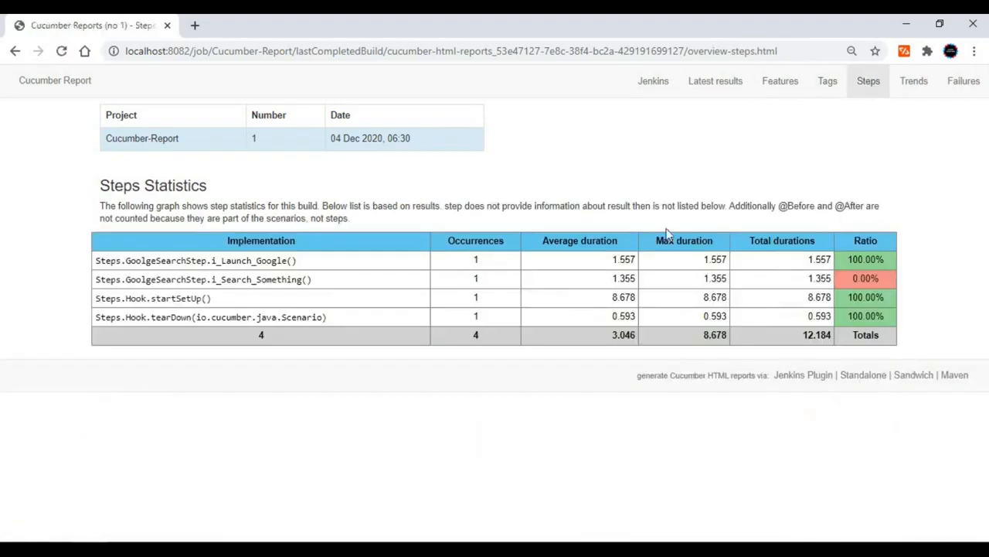
click(925, 91)
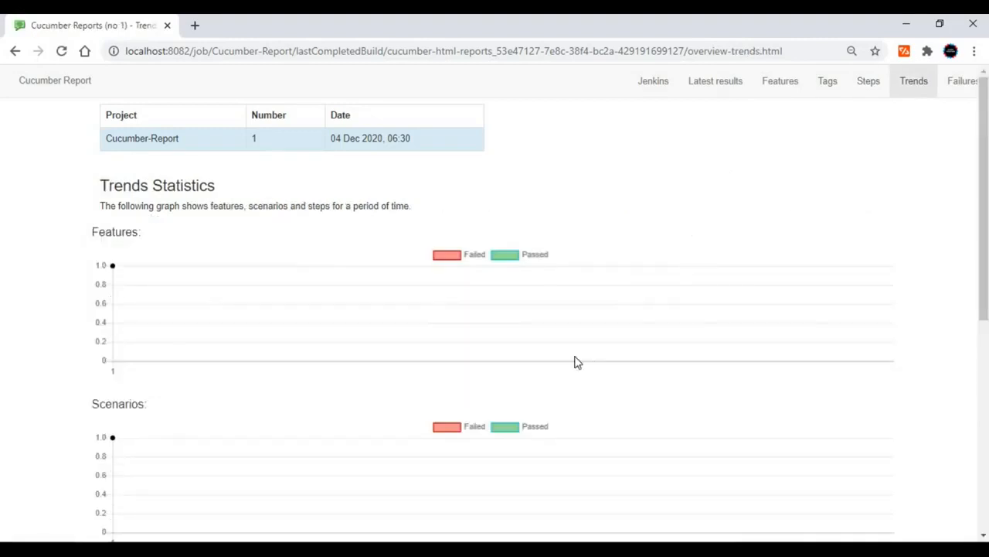
click(963, 89)
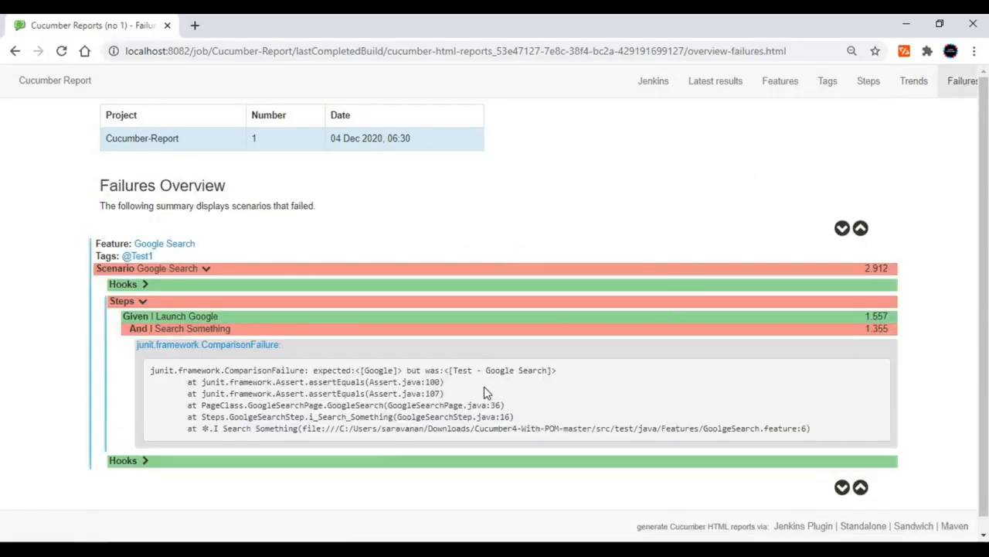
Expand the after-scenario hooks of the failed Google Search scenario and inspect its embedded Google_Search screenshot.
click(742, 462)
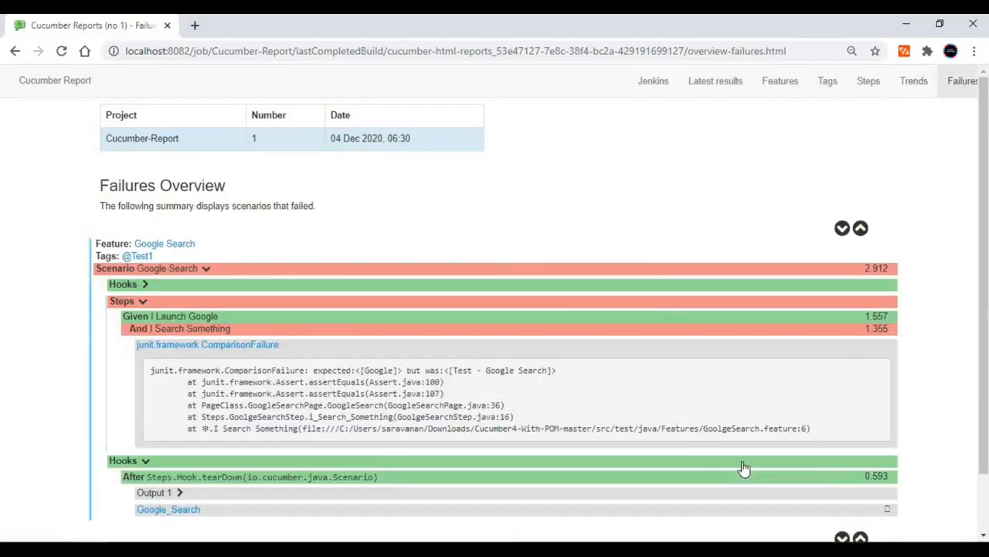
scroll(541, 464, down, 1)
click(357, 446)
scroll(359, 446, down, 1)
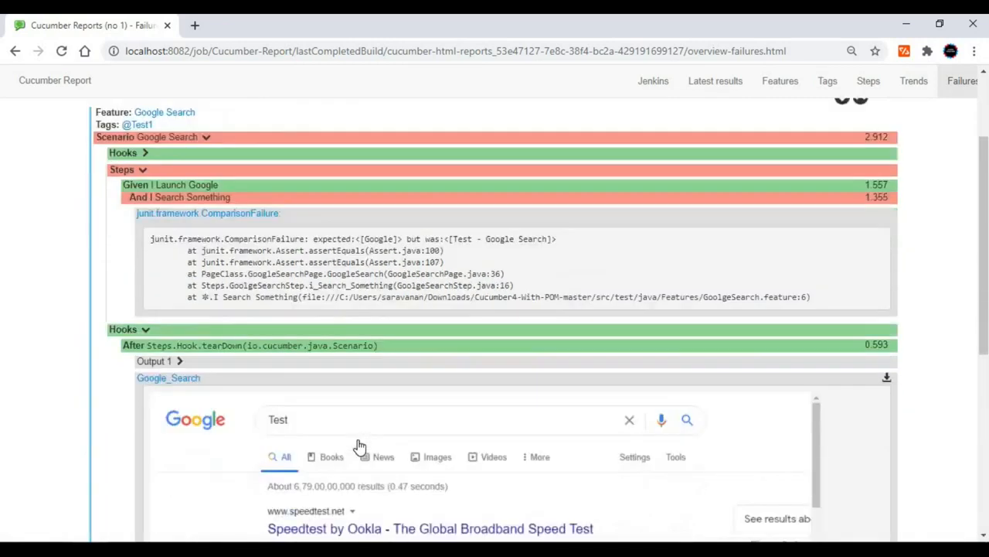
scroll(358, 446, down, 5)
scroll(358, 446, up, 3)
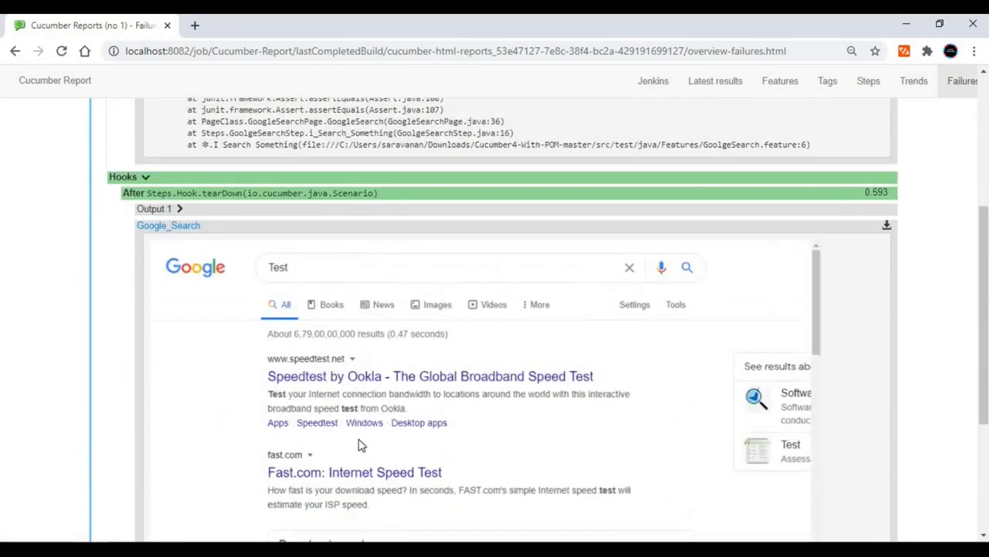
scroll(358, 446, up, 4)
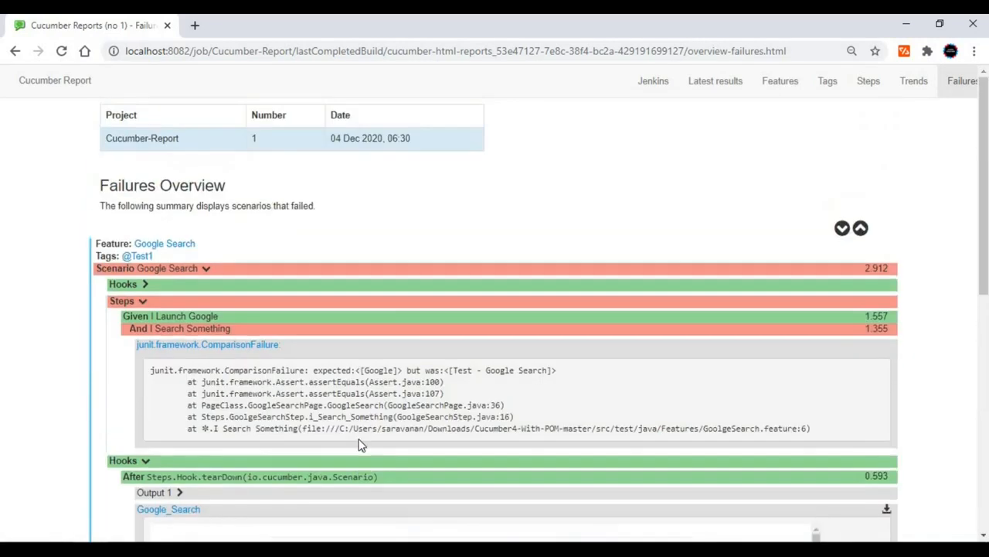
Leave the Cucumber report for Jenkins, go back to the dashboard and open the Cucumber-Report project from the job list.
click(705, 92)
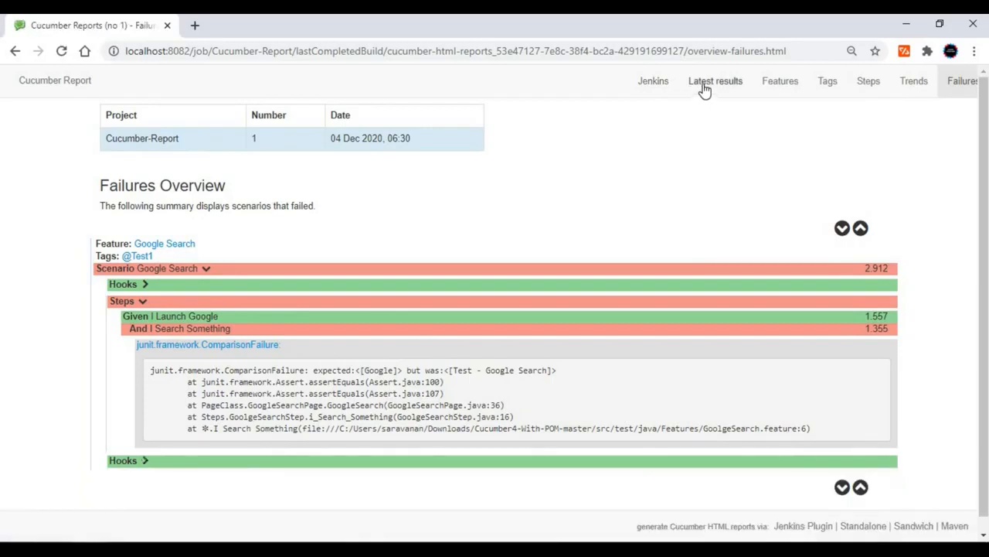
click(654, 97)
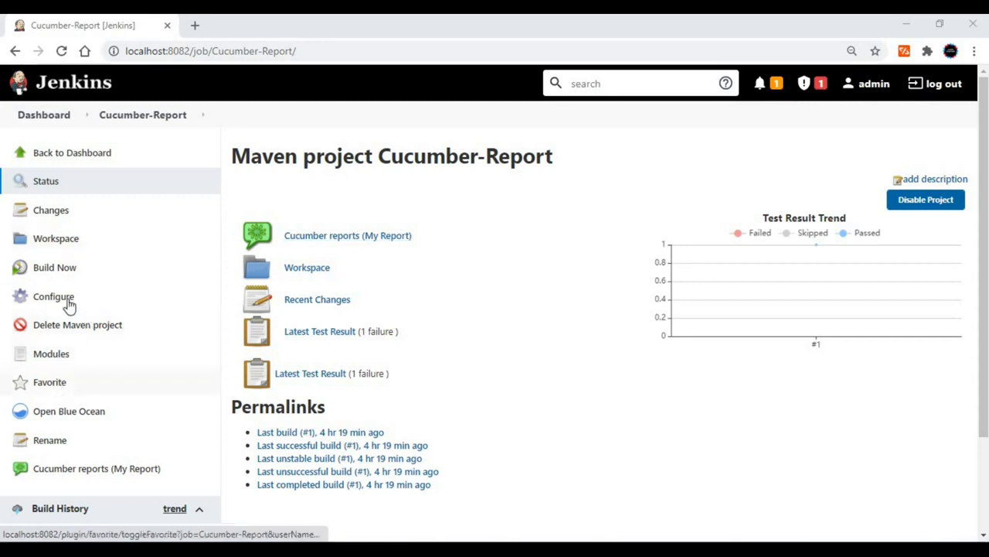
scroll(60, 440, down, 1)
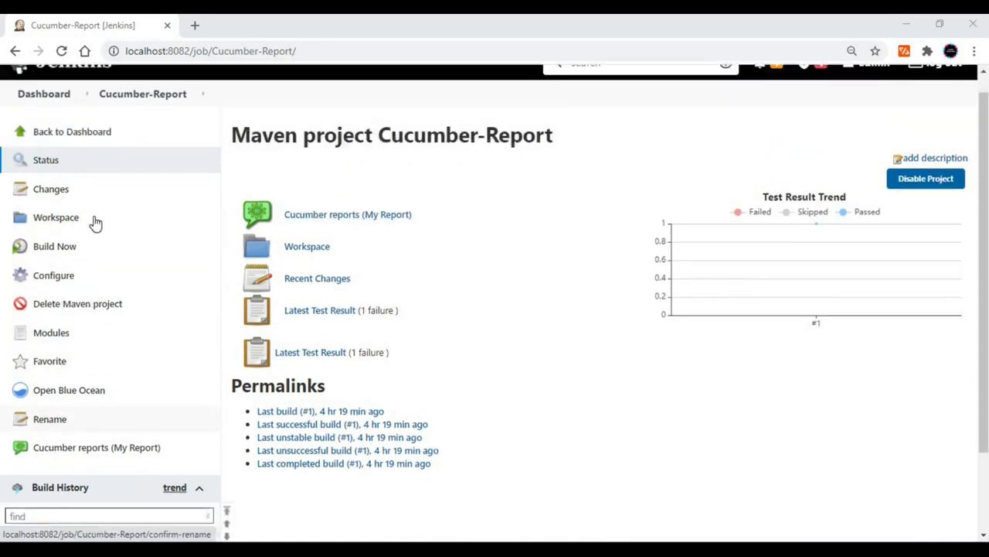
scroll(95, 223, up, 1)
click(82, 154)
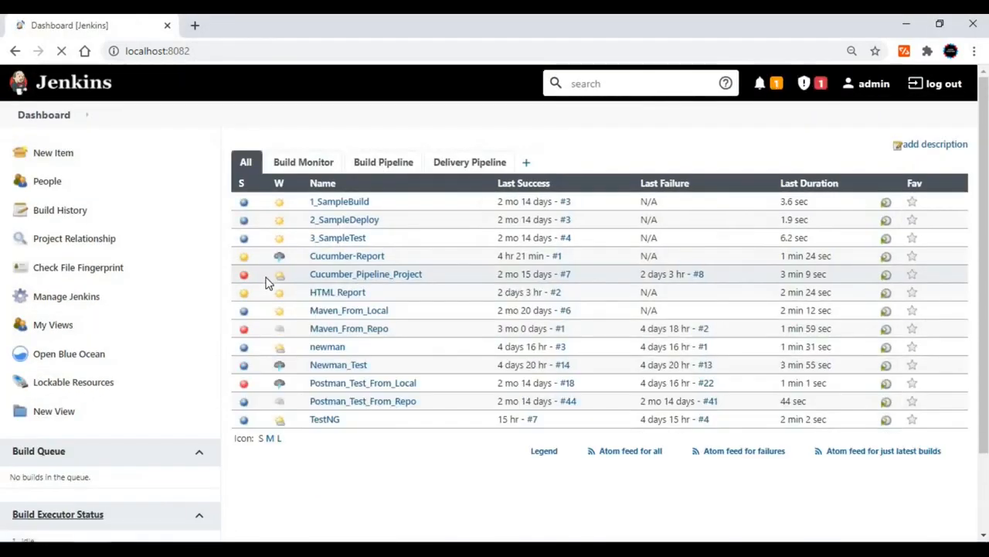
click(365, 259)
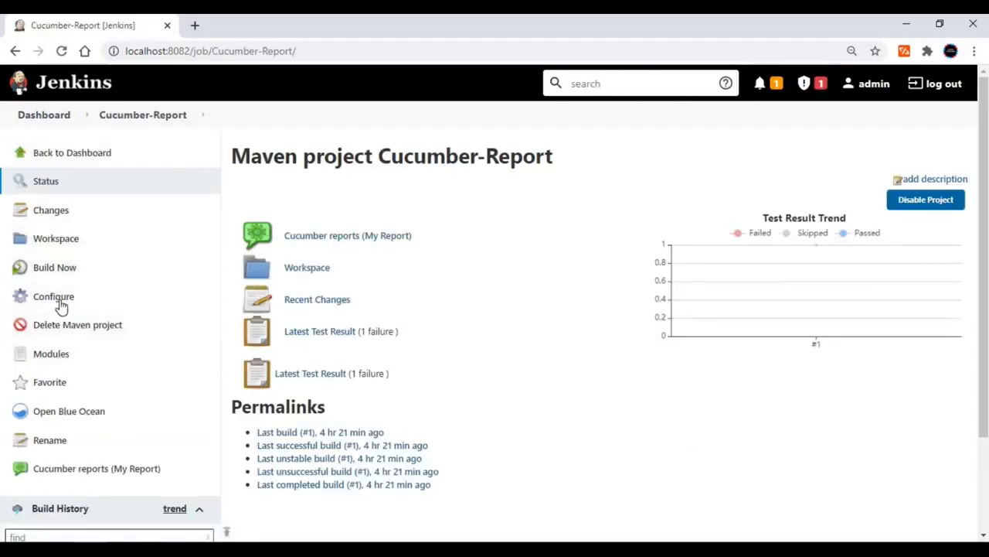
Start another build of the Cucumber-Report project and open the console output of build #2.
click(67, 269)
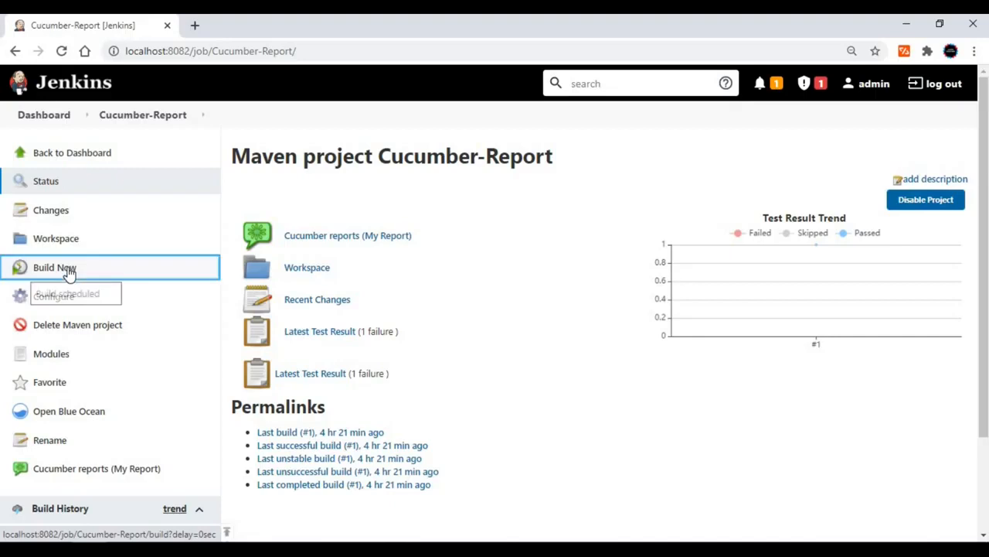
scroll(138, 346, down, 2)
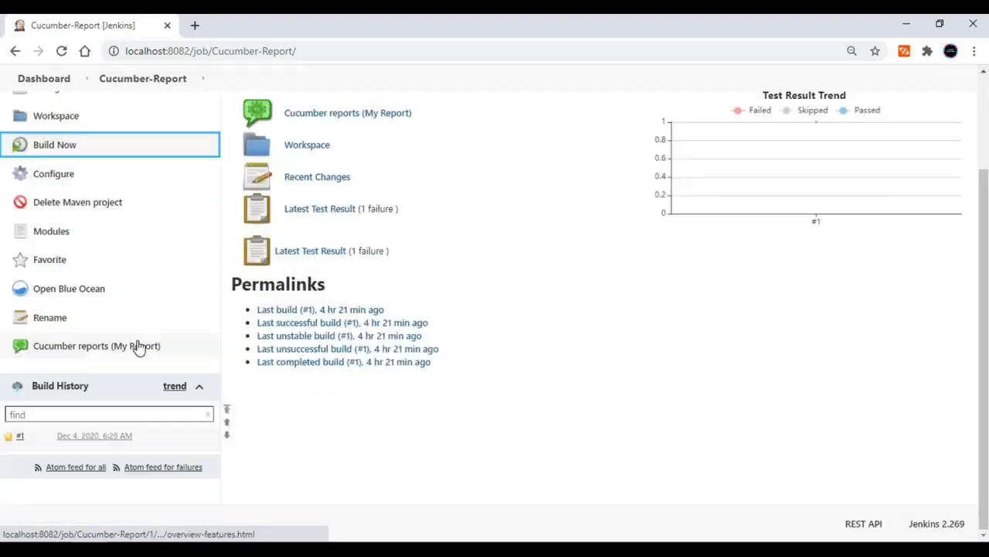
click(140, 436)
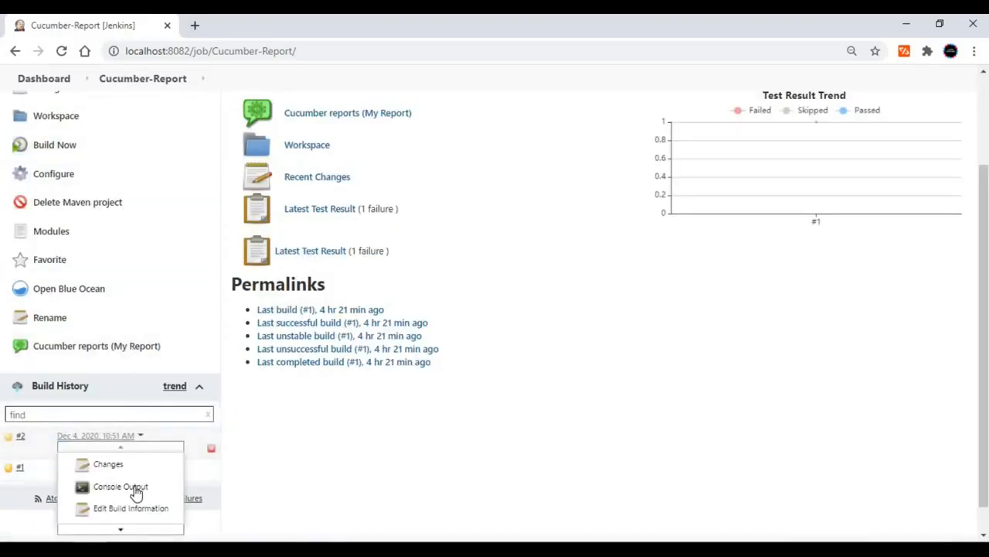
click(133, 487)
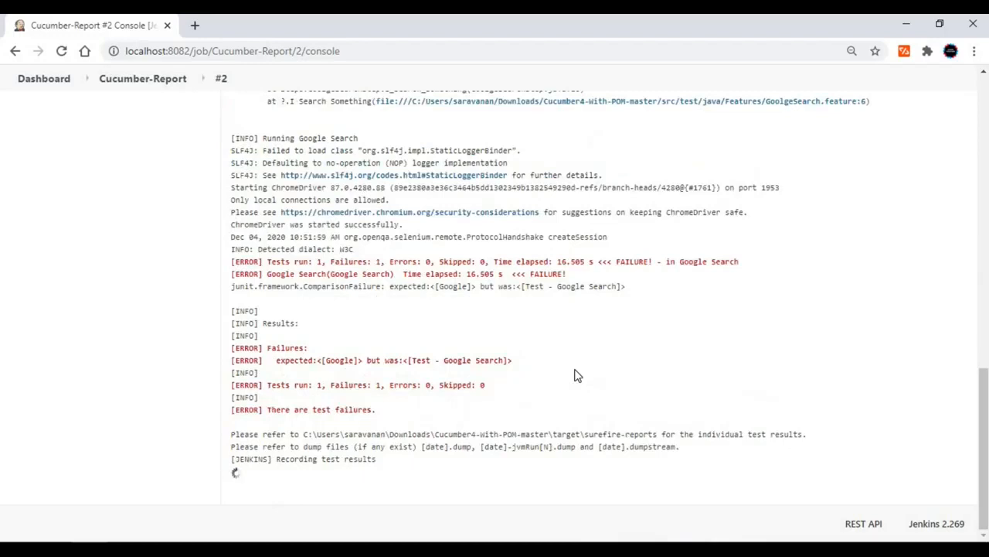
Examine the console output of build #2 for the test results, failure details, Cucumber report generation and final build status.
scroll(575, 376, up, 4)
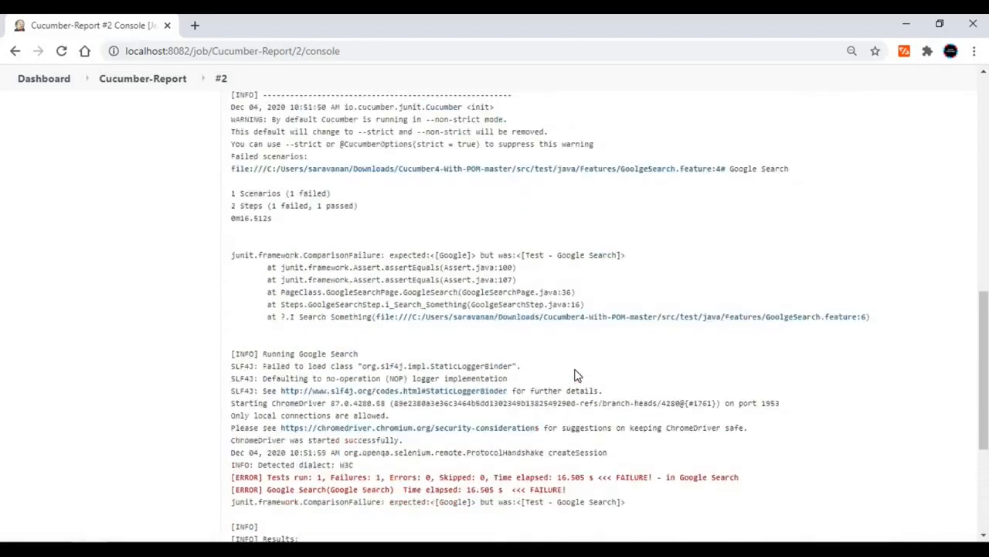
scroll(575, 375, up, 2)
scroll(574, 376, down, 2)
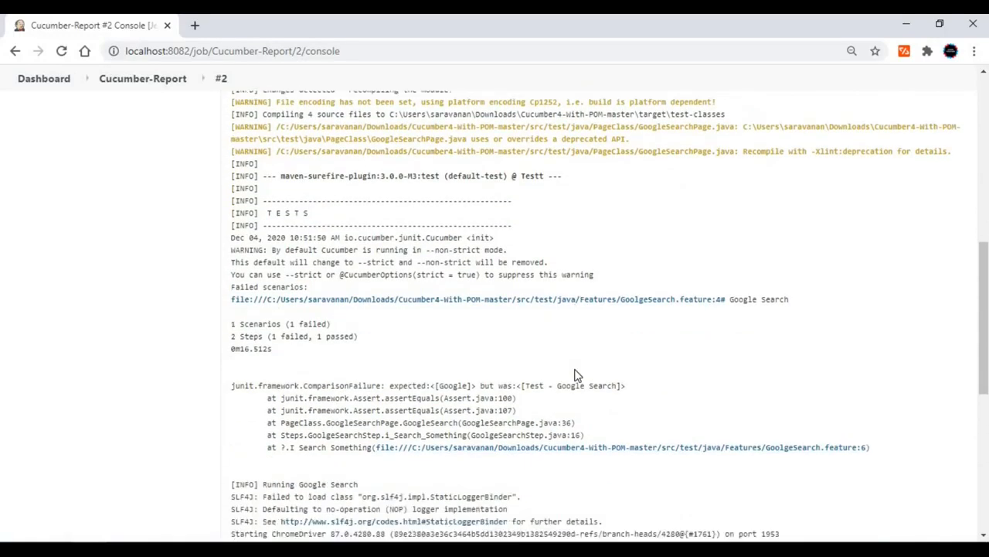
scroll(576, 377, down, 2)
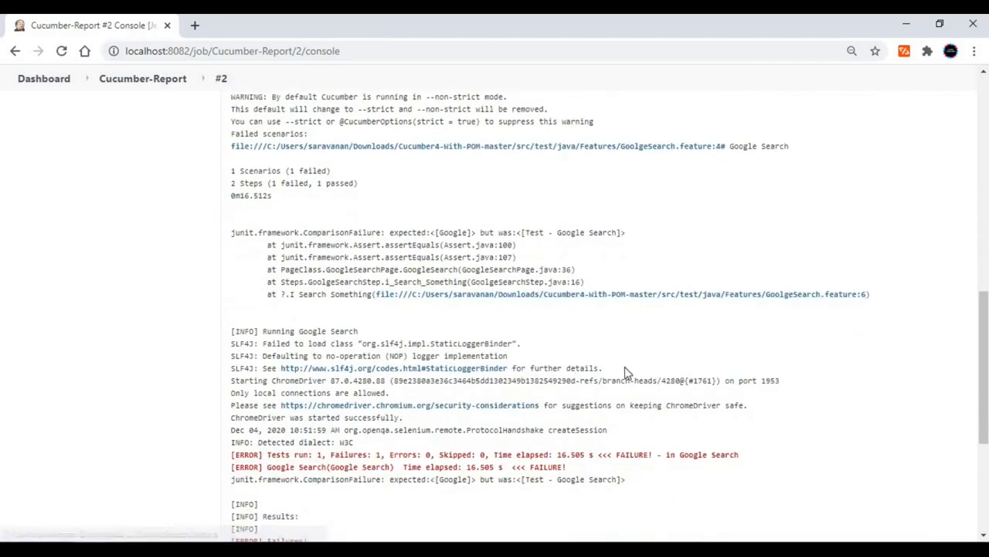
scroll(624, 379, down, 1)
scroll(623, 382, down, 3)
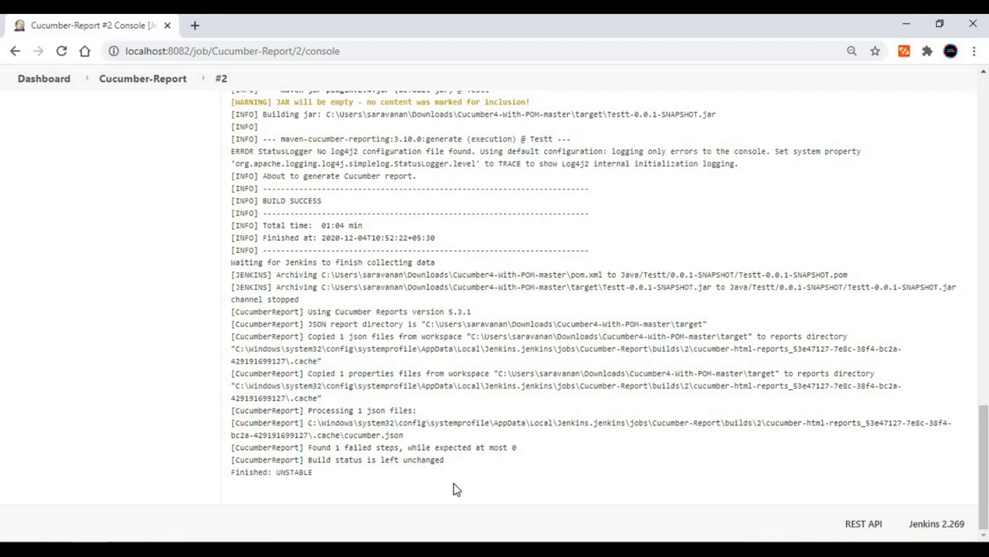
scroll(359, 477, up, 15)
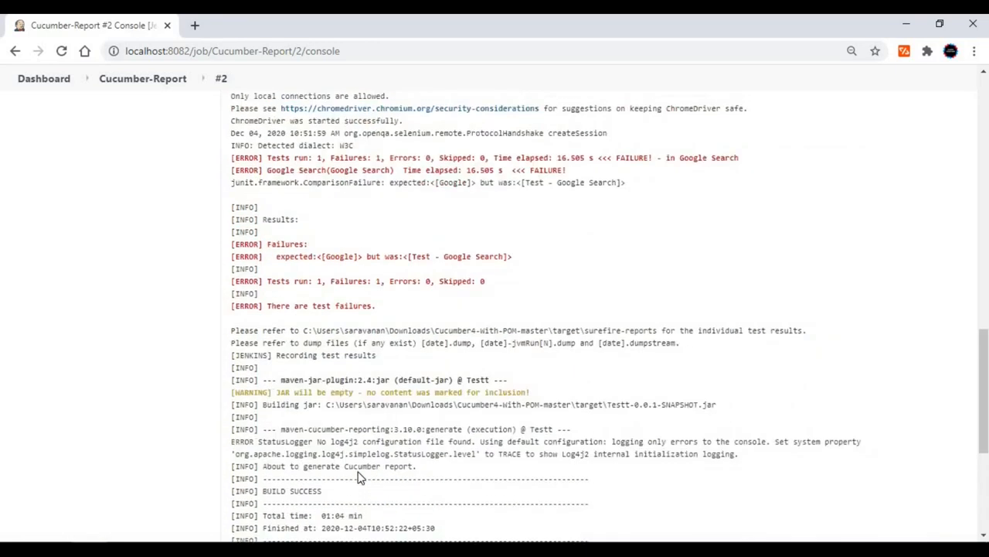
scroll(987, 256, up, 6)
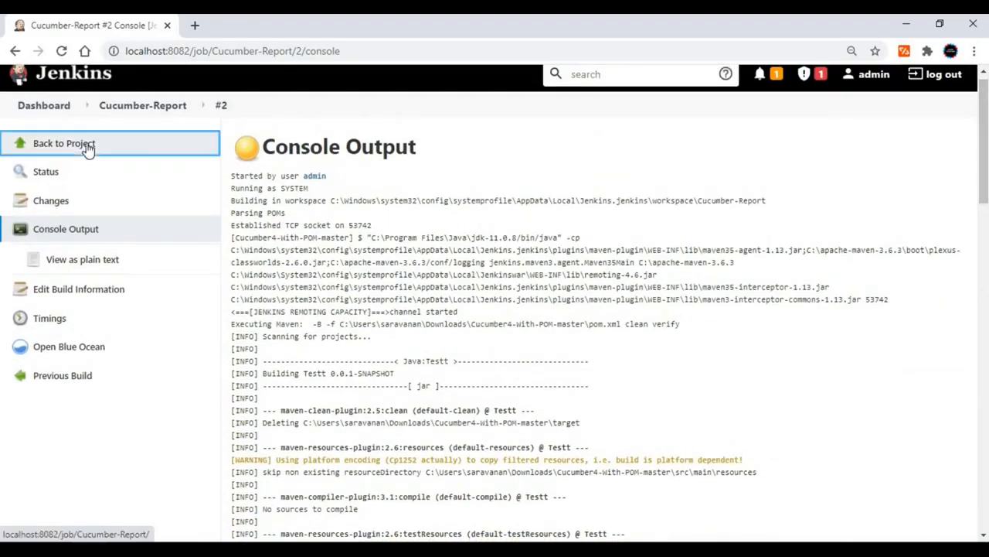
Return to the project, open the Cucumber report My Report, and compare the features statistics of the previous and latest results.
click(88, 147)
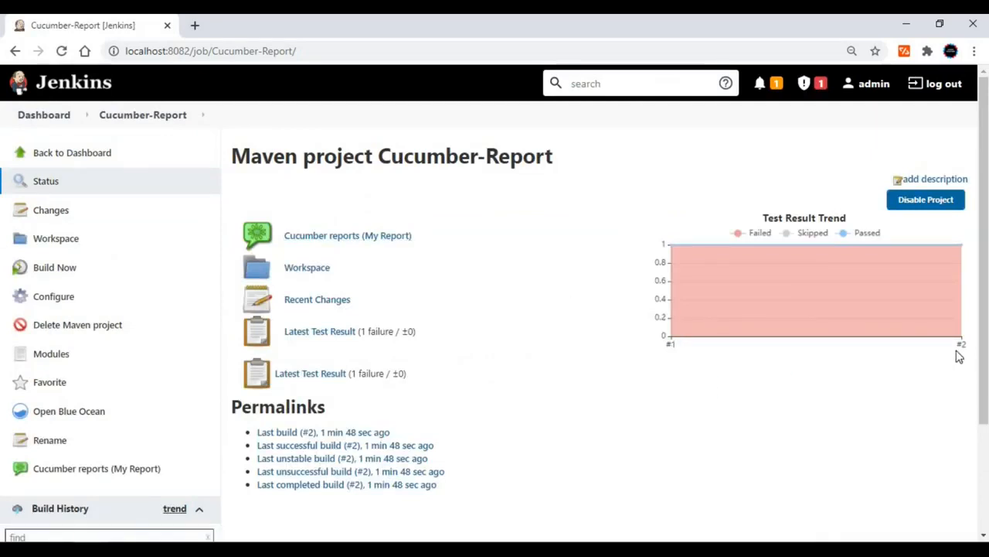
click(370, 236)
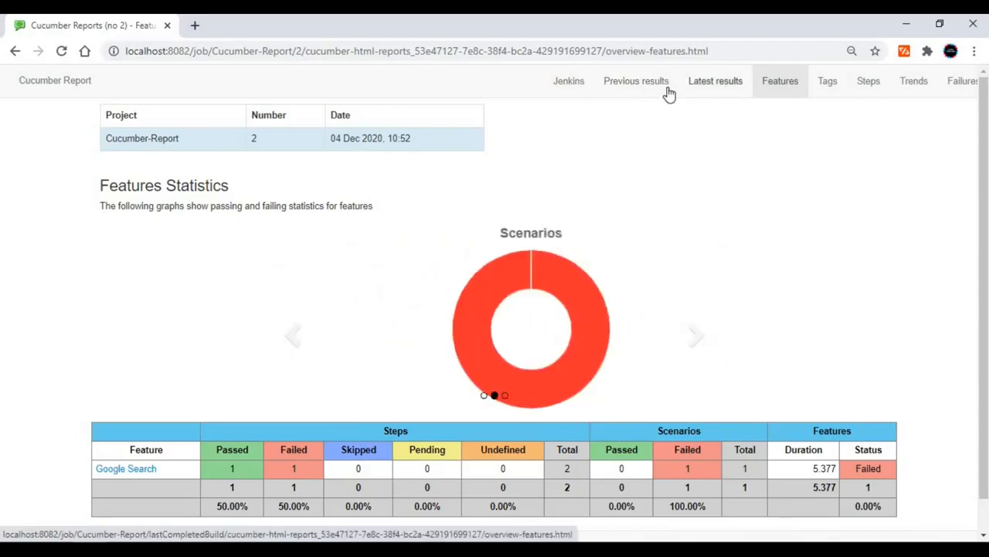
click(645, 90)
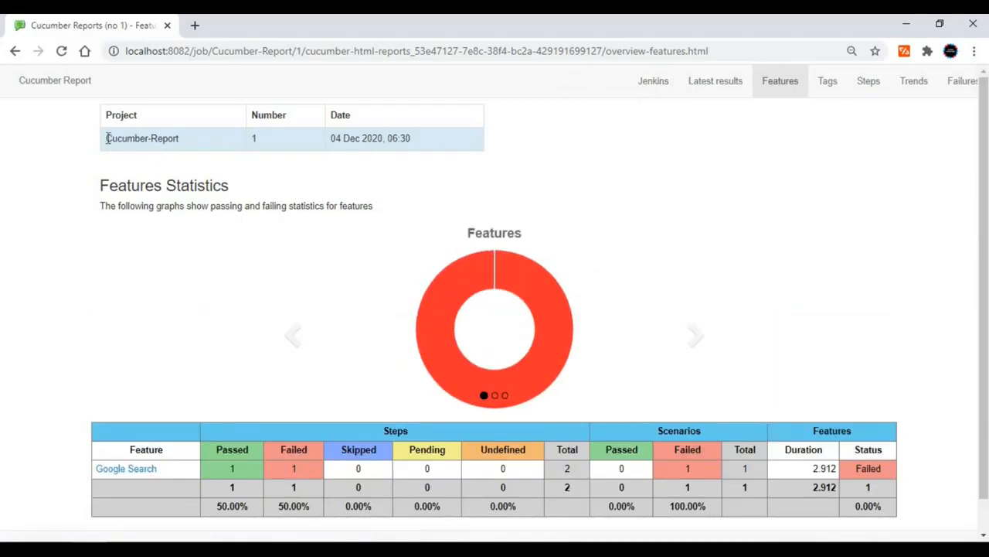
drag(107, 138, 261, 138)
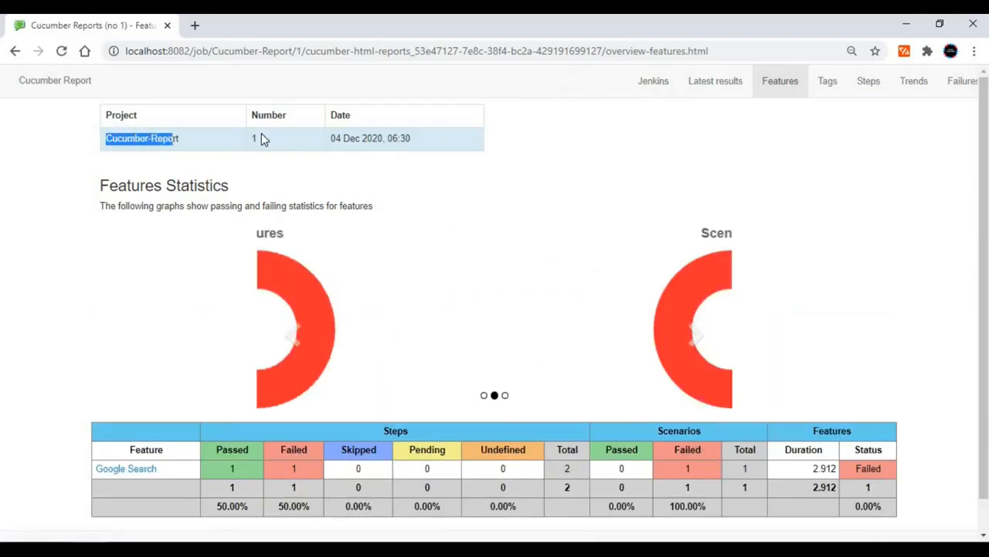
click(261, 138)
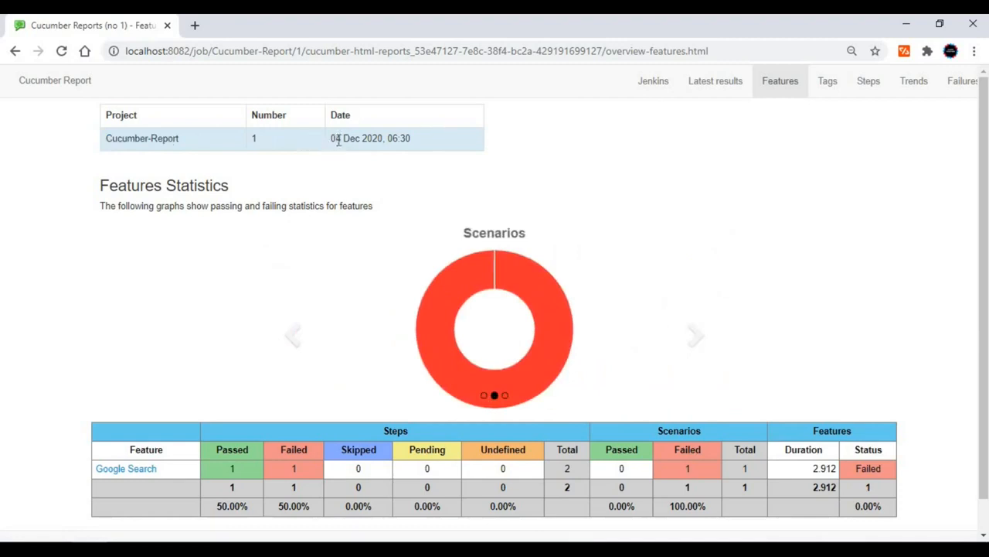
click(723, 87)
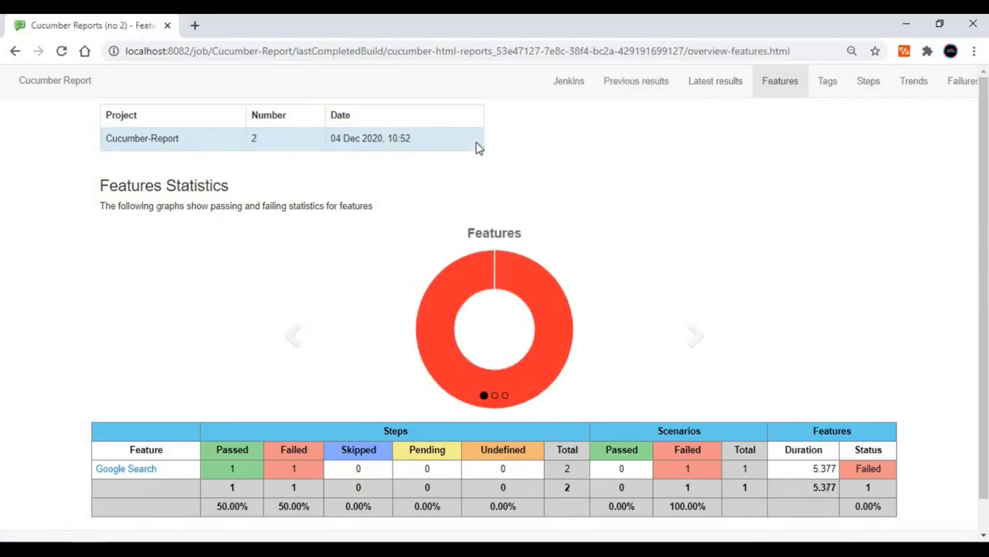
Review the latest report's tags statistics and its trends for features, scenarios, steps and durations across builds.
click(839, 92)
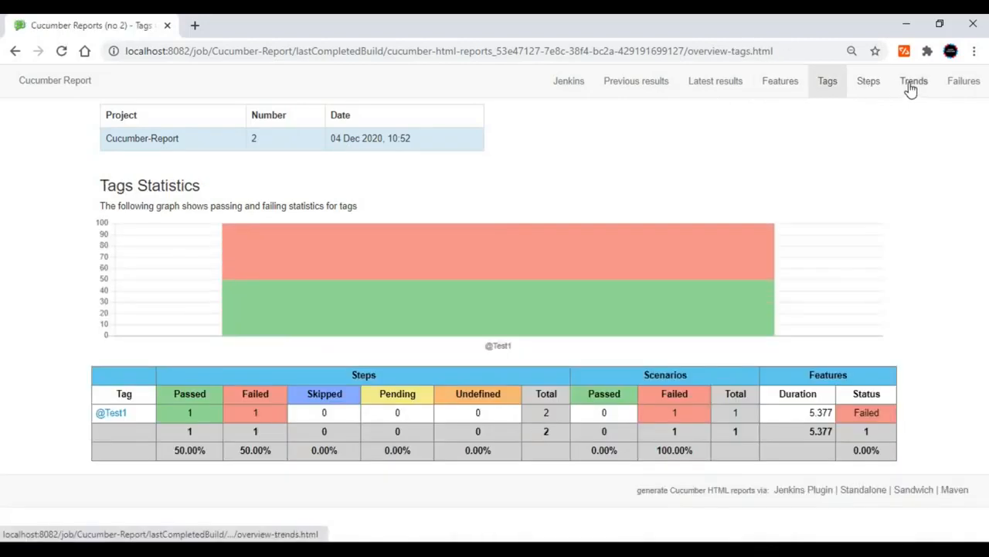
click(912, 86)
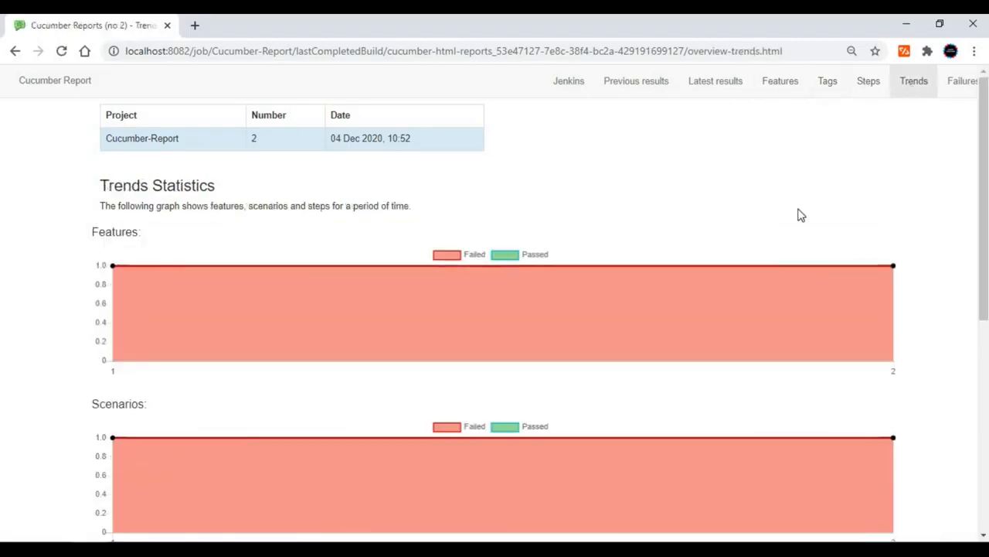
scroll(796, 224, down, 4)
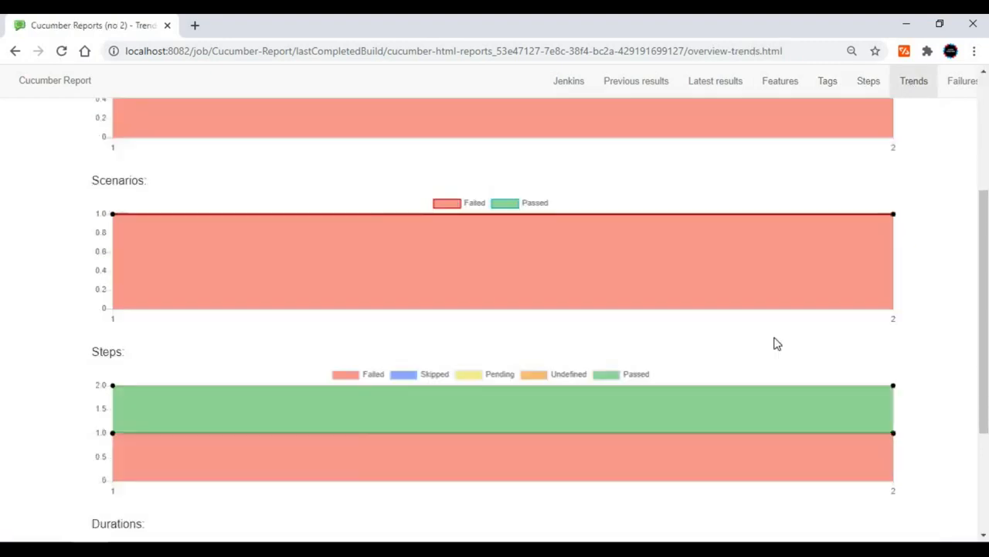
scroll(711, 394, down, 2)
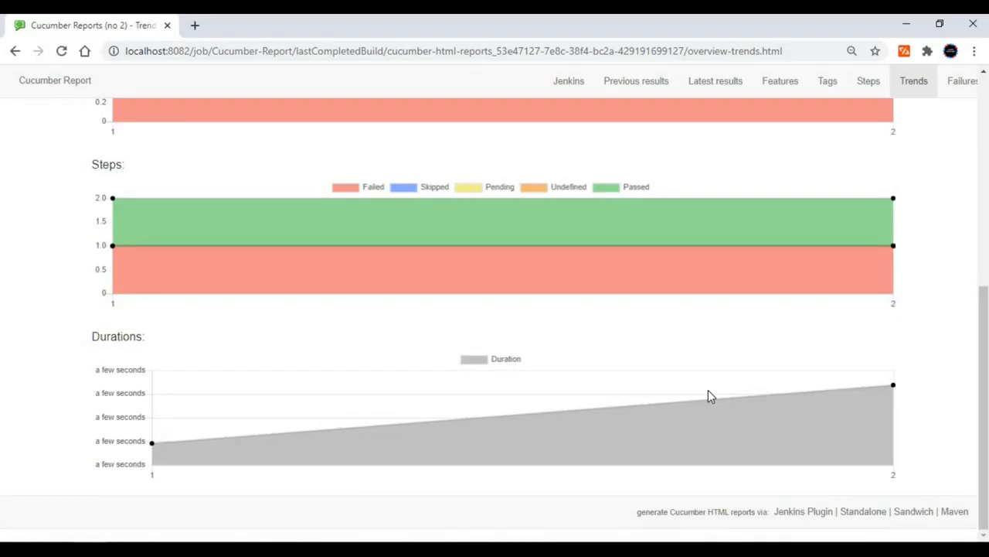
scroll(710, 396, up, 6)
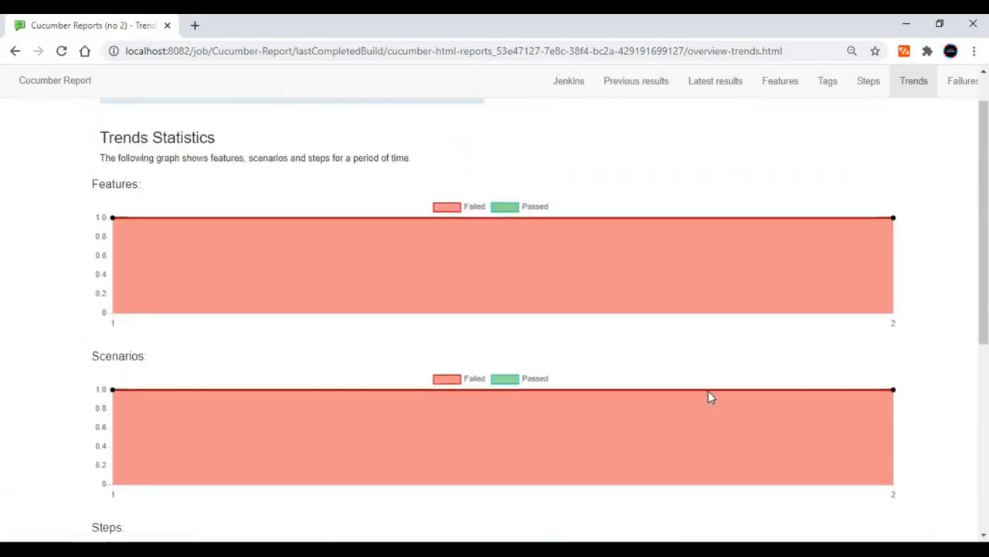
scroll(710, 396, up, 1)
Open the latest report's failures overview, expand the after-scenario hooks and inspect the attached Google_Search screenshot of build #2.
click(958, 84)
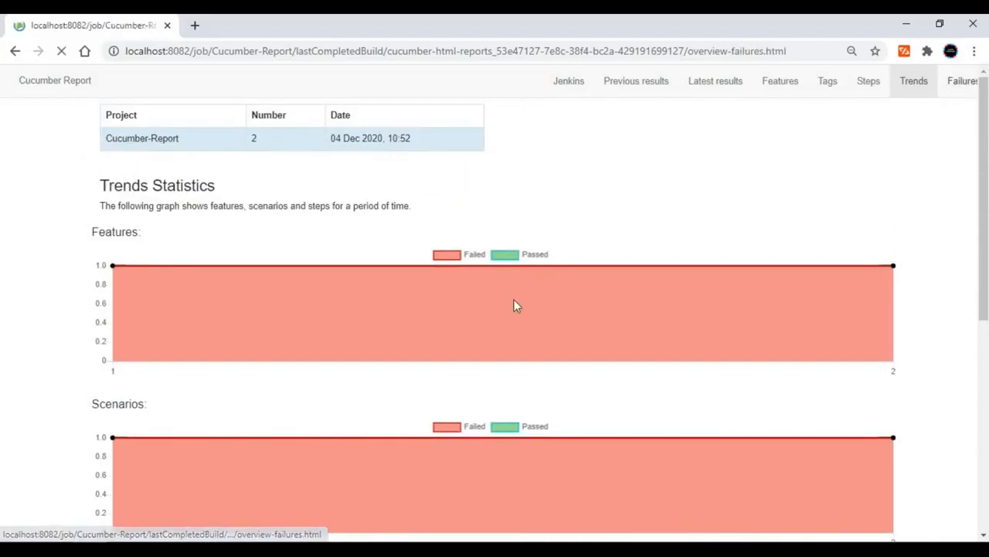
scroll(342, 459, down, 1)
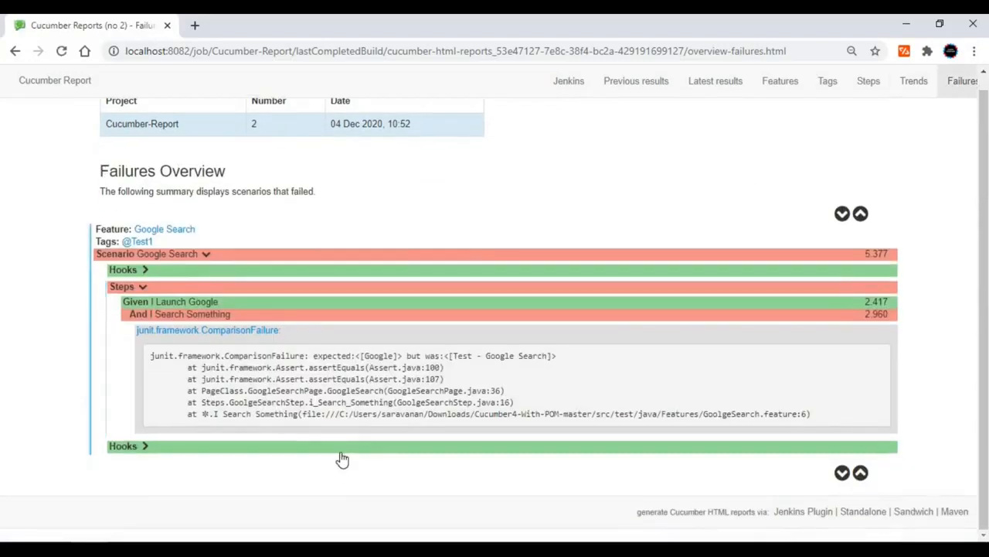
click(340, 453)
scroll(337, 451, down, 1)
click(337, 447)
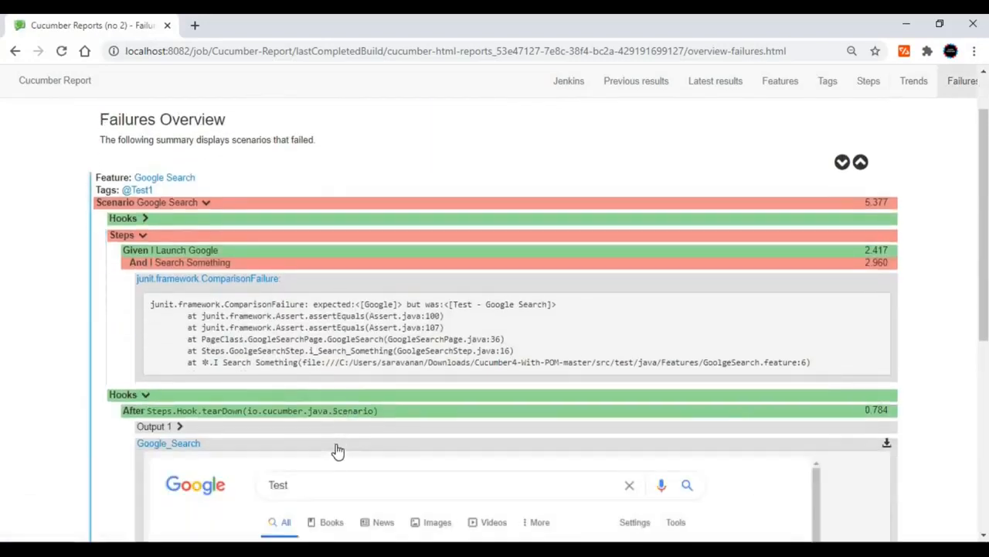
scroll(716, 360, down, 6)
scroll(716, 360, up, 3)
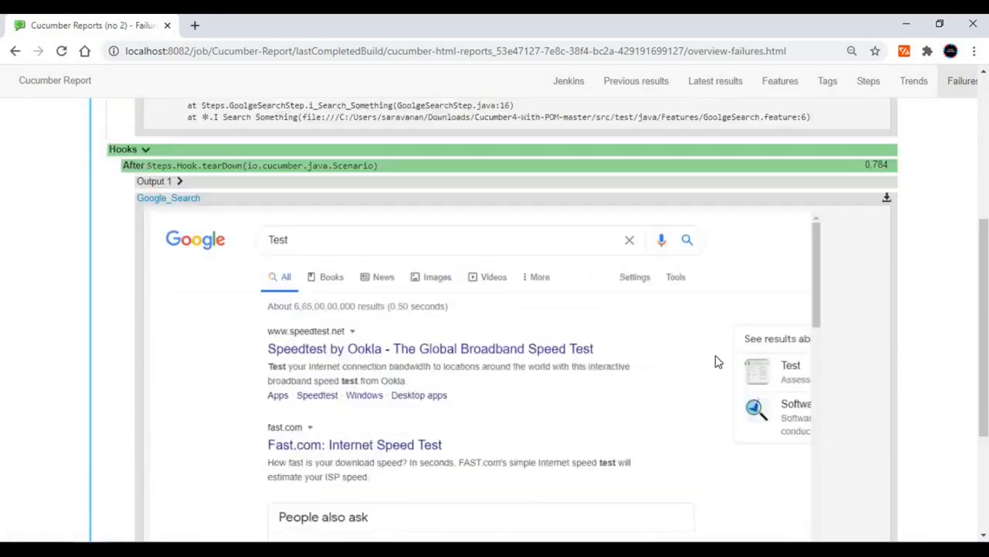
scroll(716, 360, up, 4)
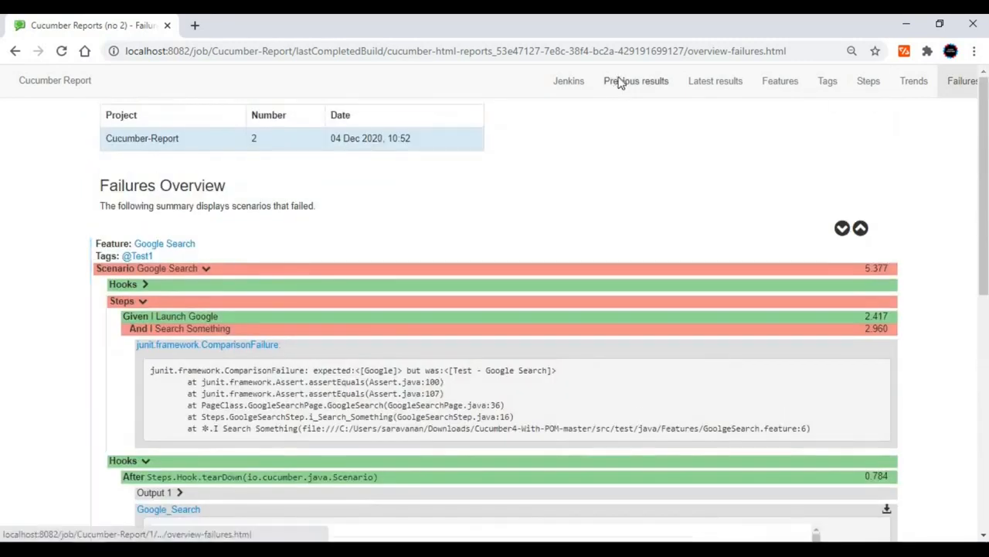
Compare the failures overviews of the previous and latest Cucumber results for the Google Search scenario.
click(620, 83)
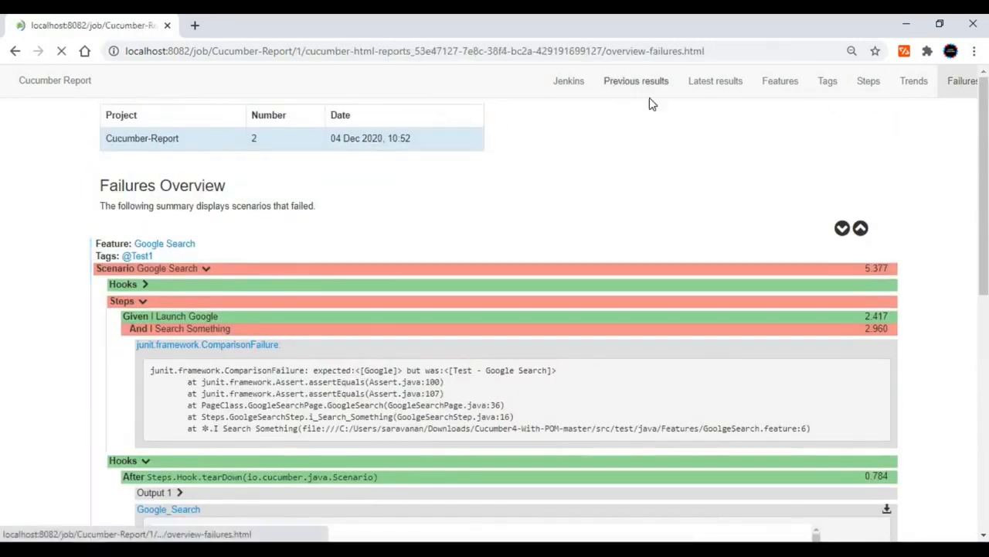
click(714, 86)
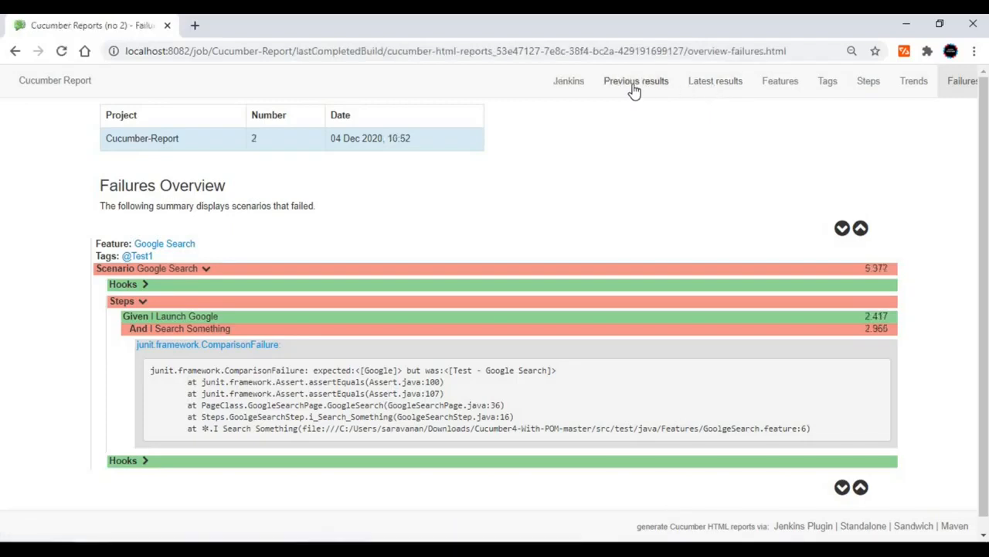
click(634, 89)
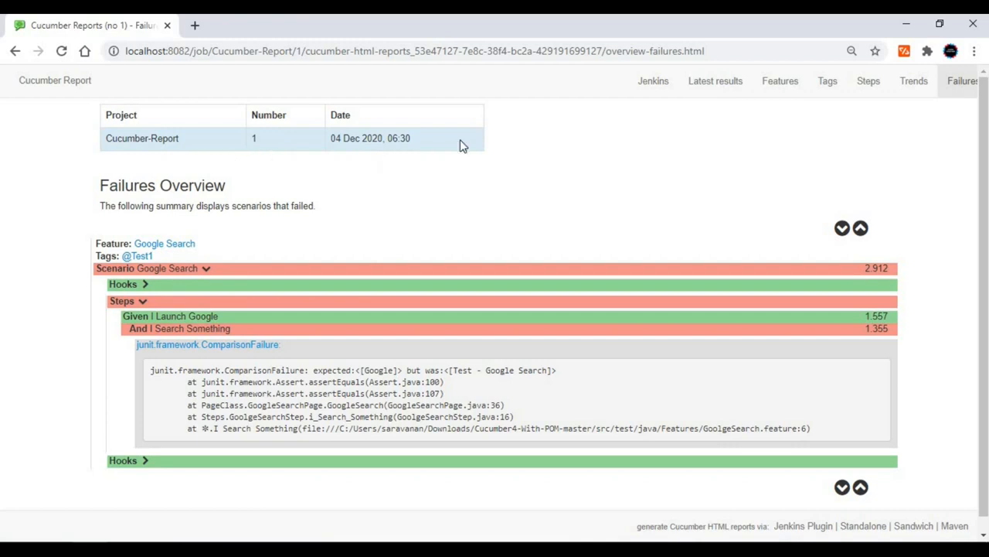
click(698, 85)
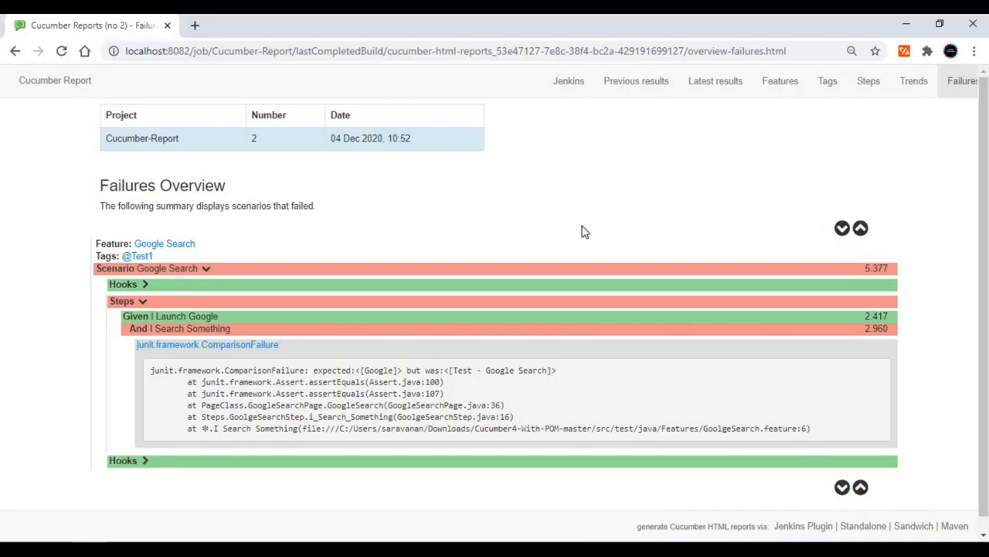
Return from the report to the Jenkins build page and consult the Jenkins setup notes in the Word document Report.
click(578, 86)
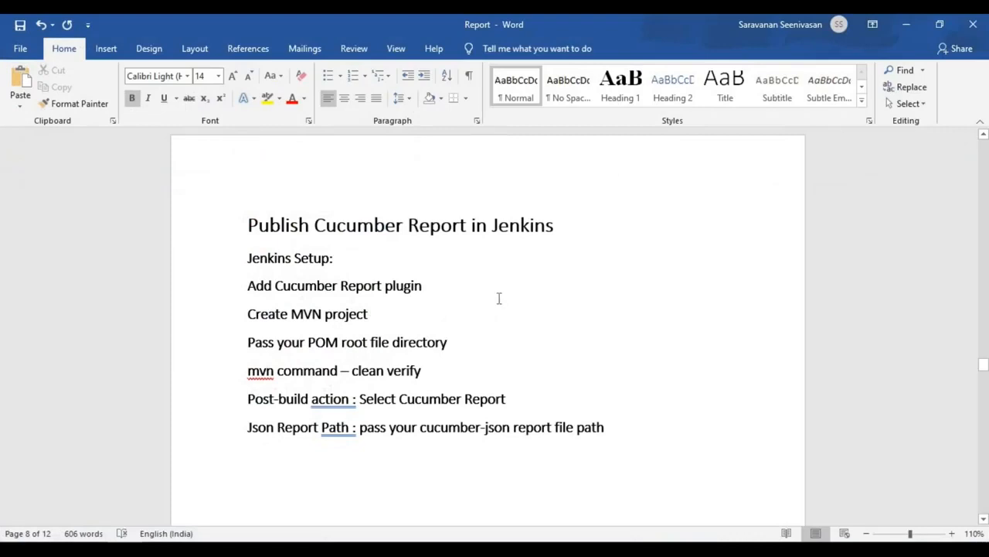
click(462, 298)
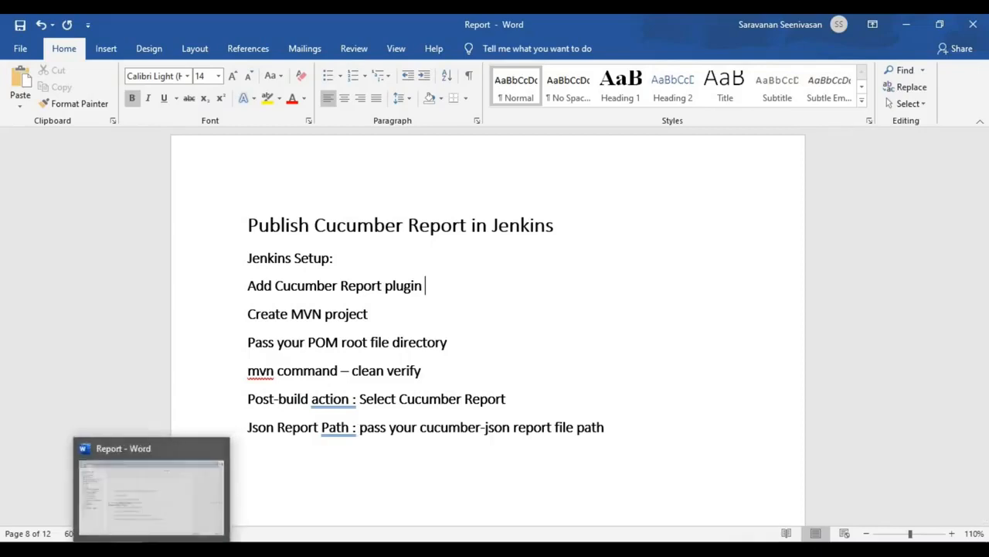
click(127, 550)
Open the Cucumber-Report project's configuration and review its root POM path, Maven goals and post steps.
click(75, 154)
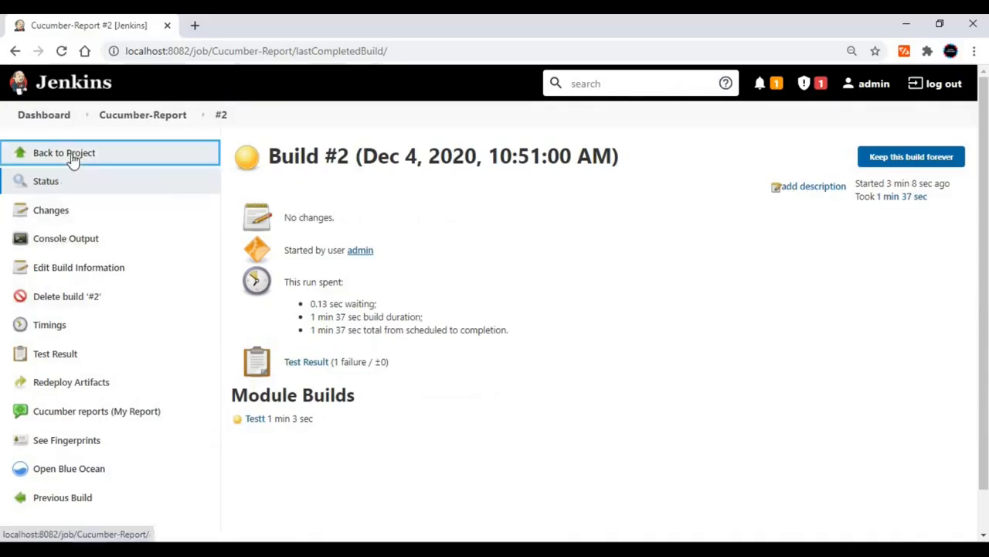
click(63, 299)
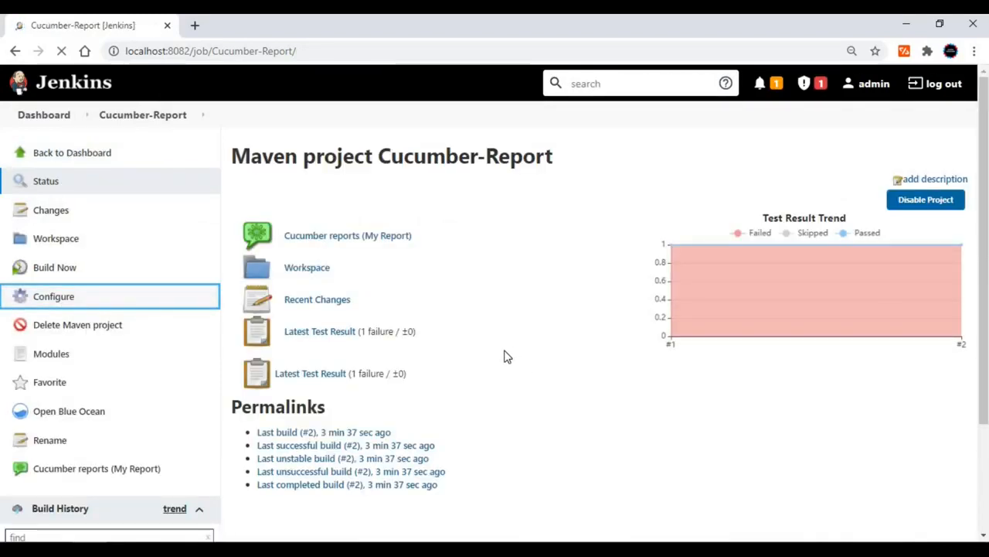
scroll(504, 356, down, 2)
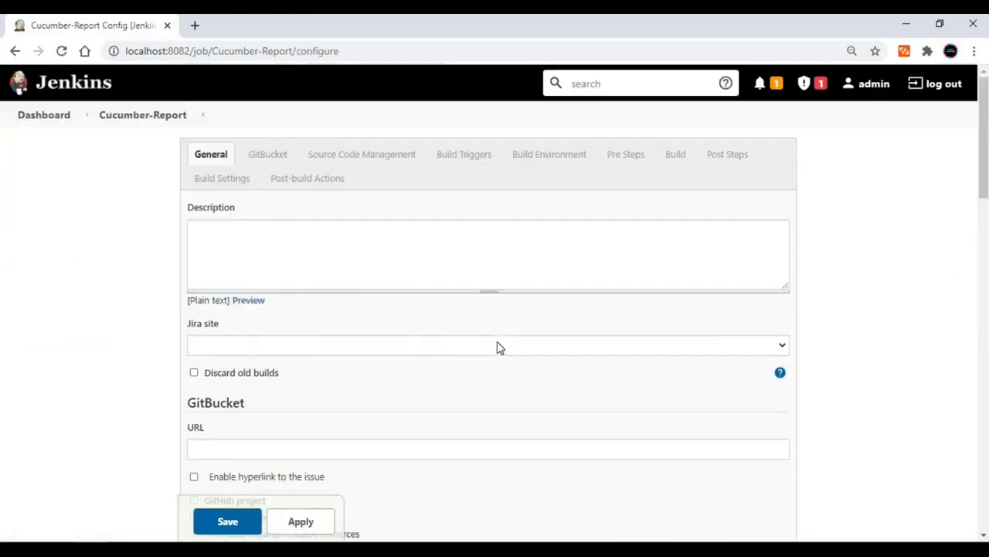
scroll(498, 348, down, 10)
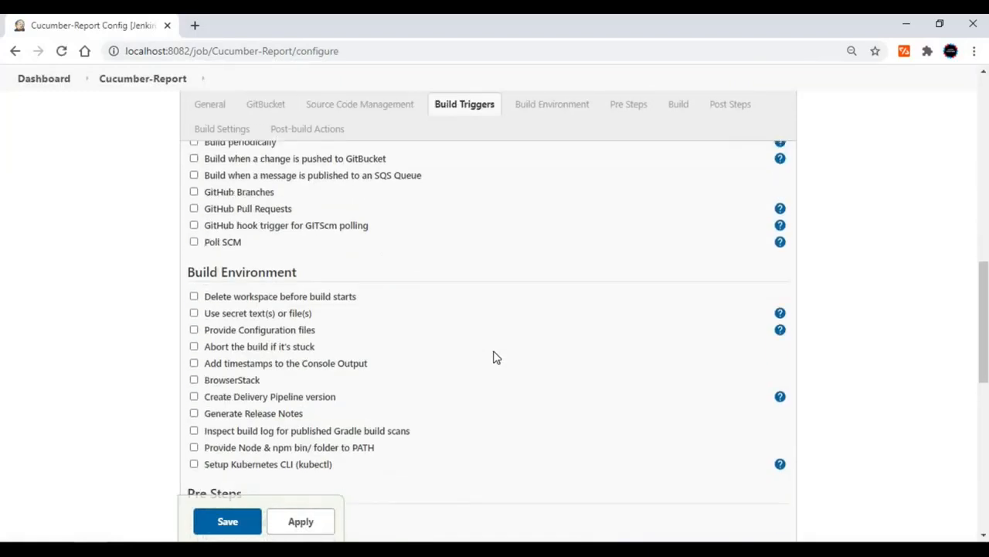
scroll(495, 355, down, 4)
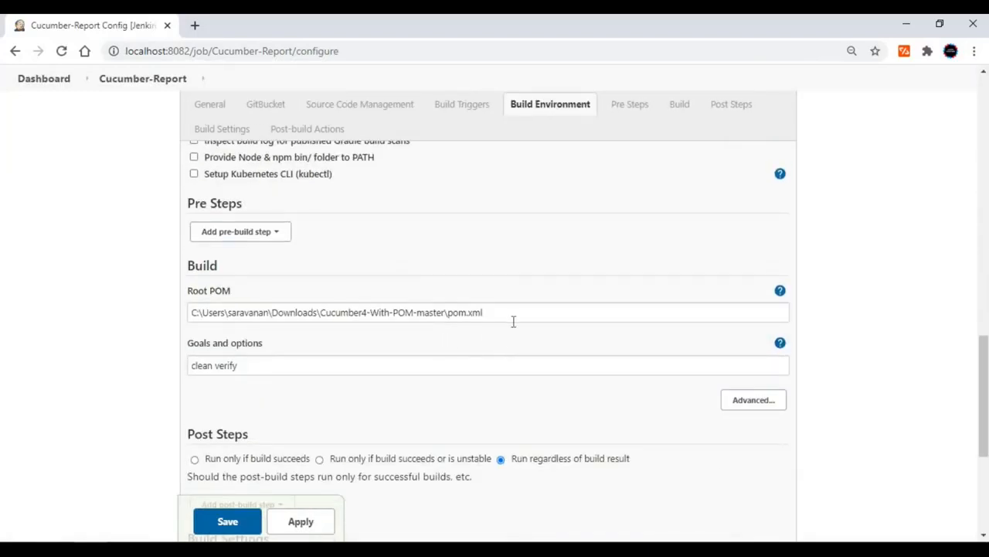
scroll(514, 320, down, 2)
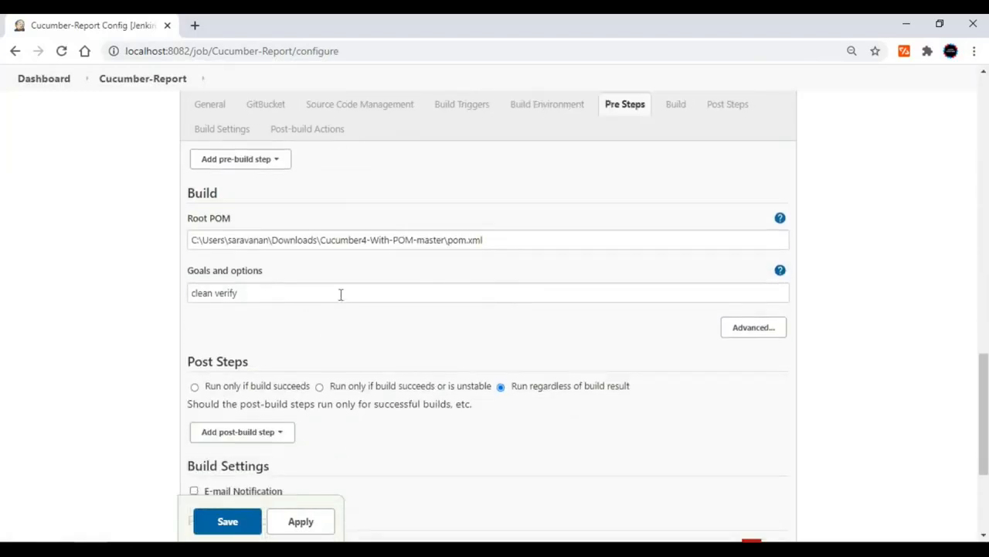
scroll(340, 297, down, 5)
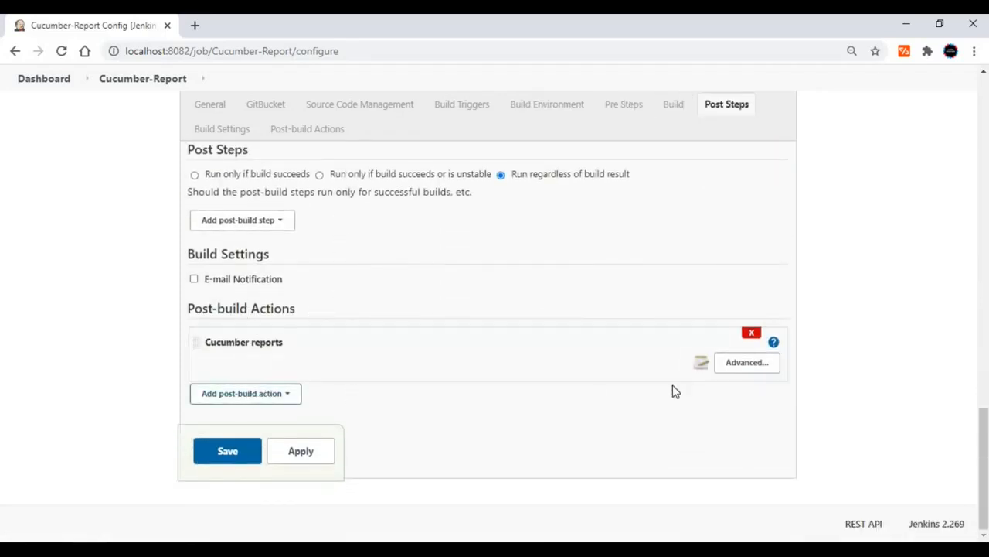
Review the available post-build actions, then expand the Cucumber reports advanced settings and examine the report title, JSON reports path and file include pattern.
click(277, 396)
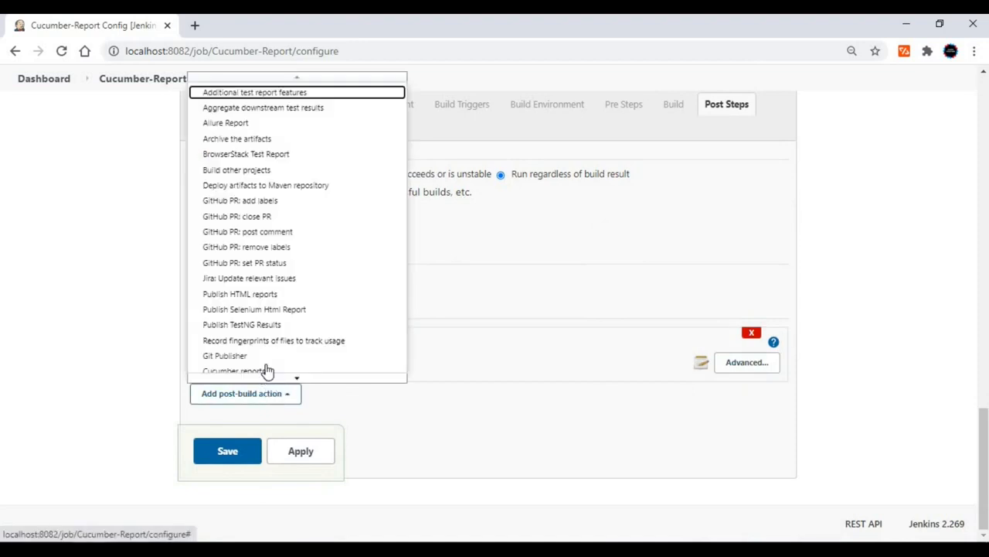
click(747, 367)
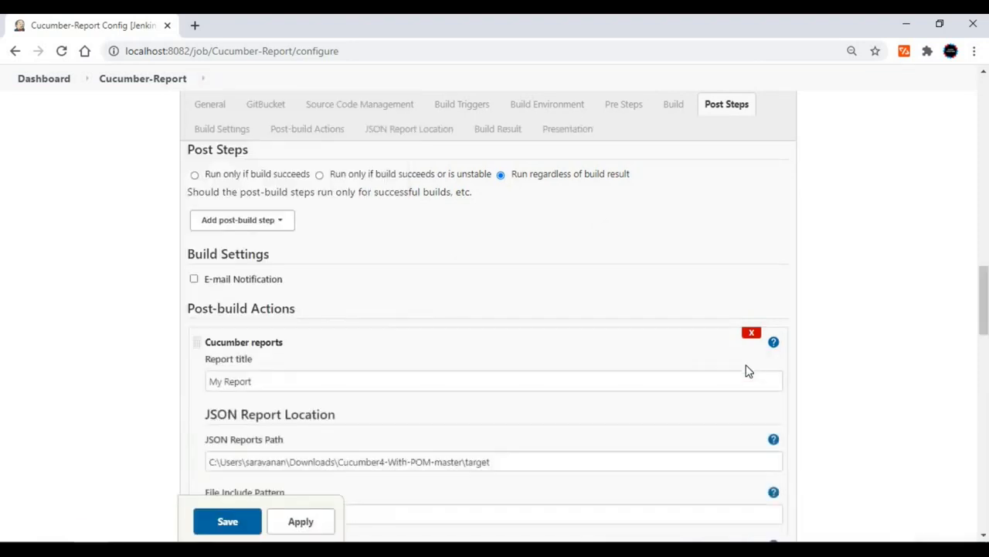
scroll(324, 319, down, 1)
scroll(304, 313, down, 1)
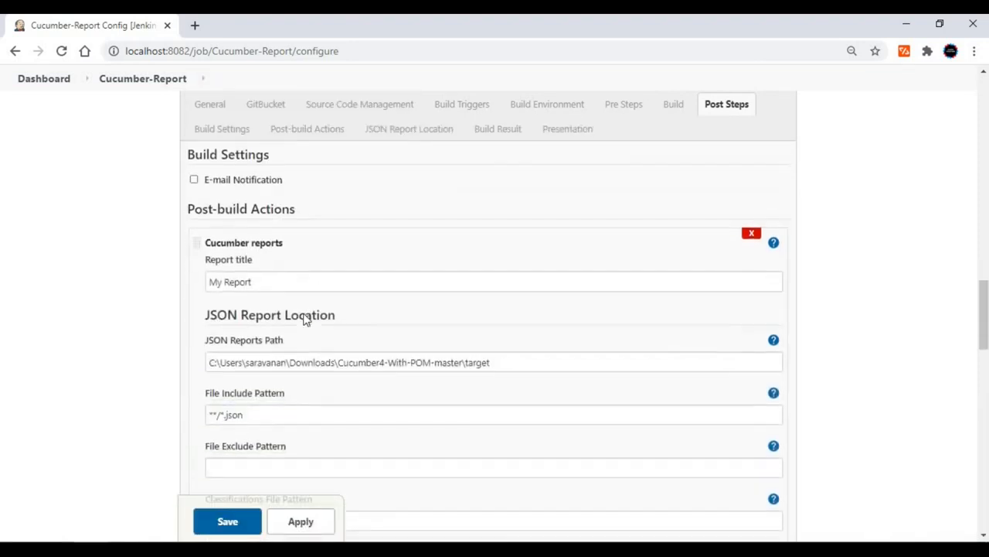
scroll(514, 320, down, 1)
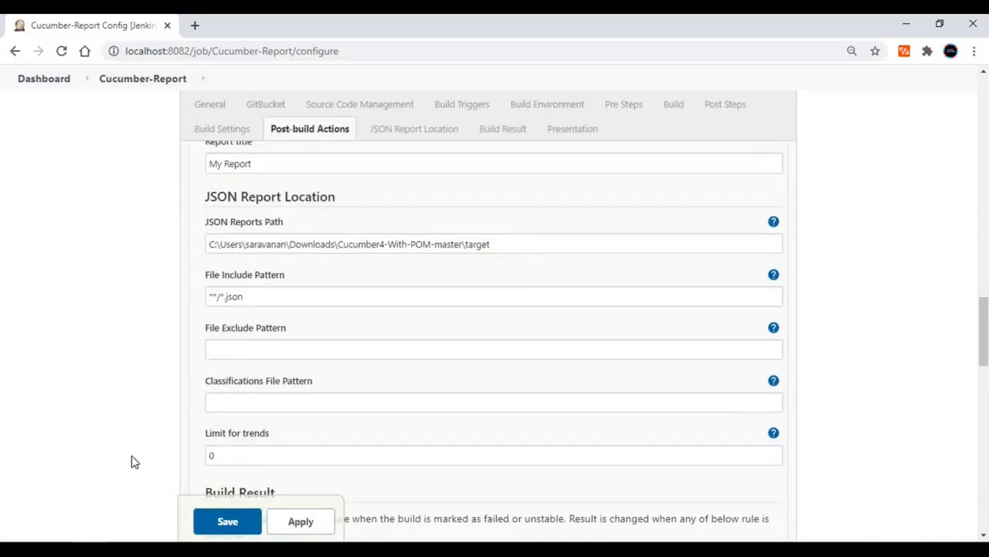
Switch to Eclipse, open cucumber.json from the Cucumber4Pom target folder, and check its contents and location against the JSON reports path in Jenkins.
key(alt+Tab)
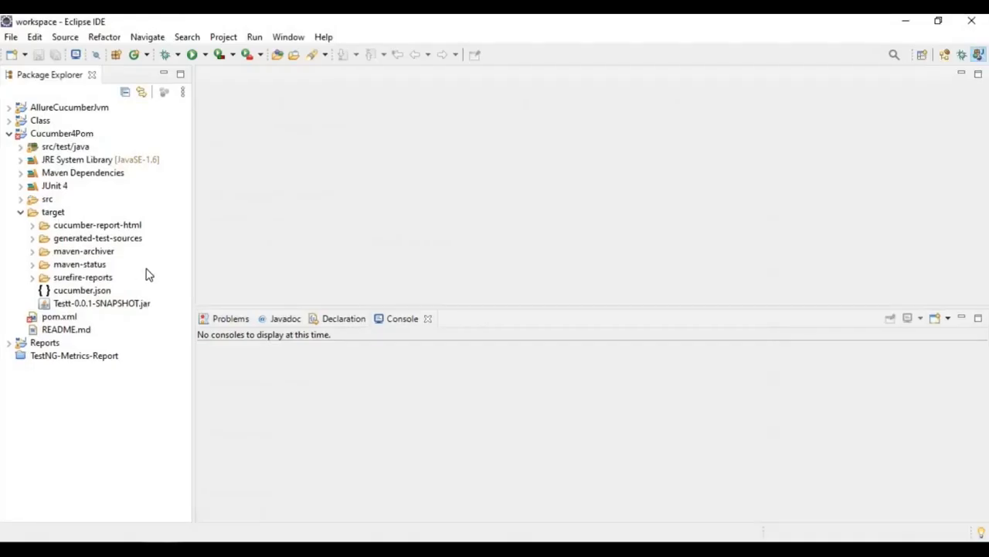
click(75, 291)
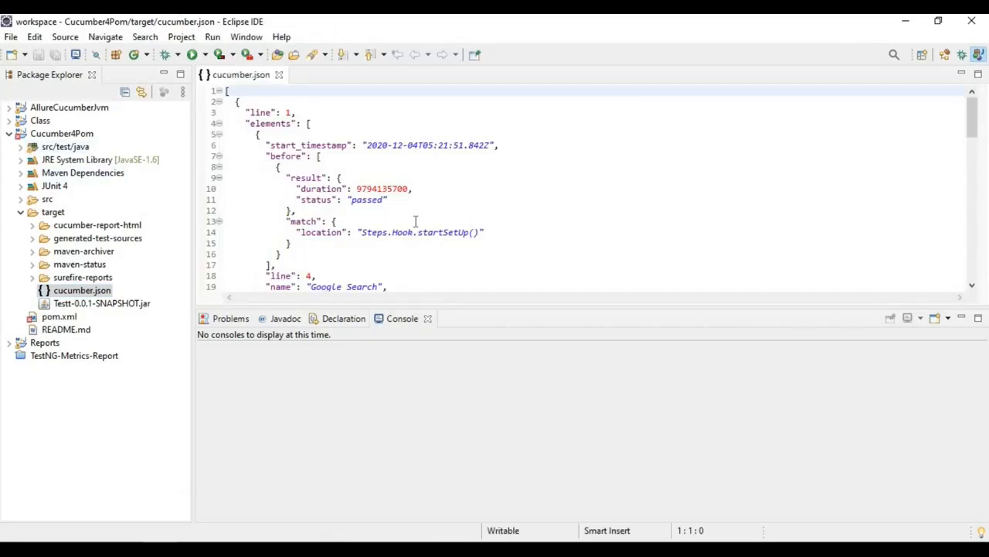
key(alt+Tab)
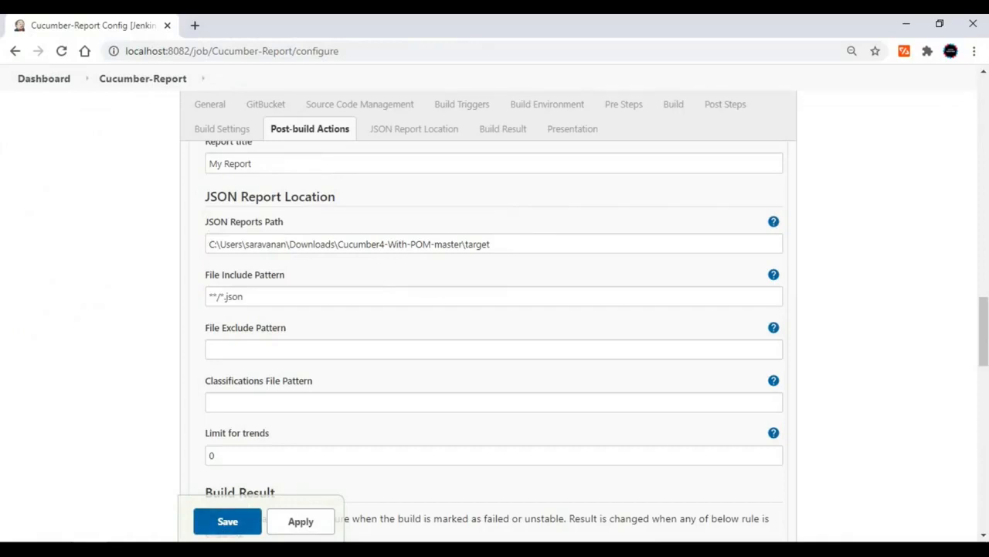
key(alt+Tab)
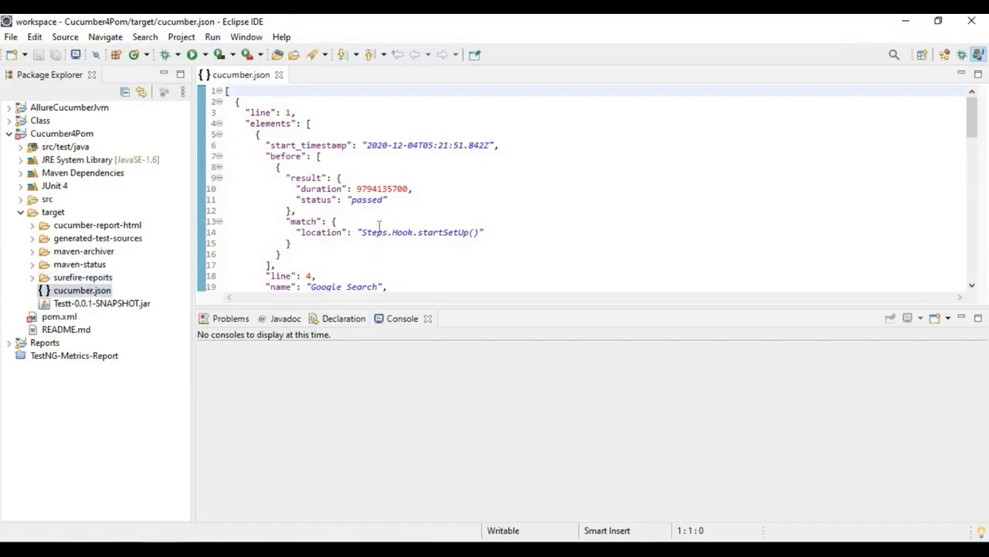
click(379, 224)
scroll(378, 224, down, 12)
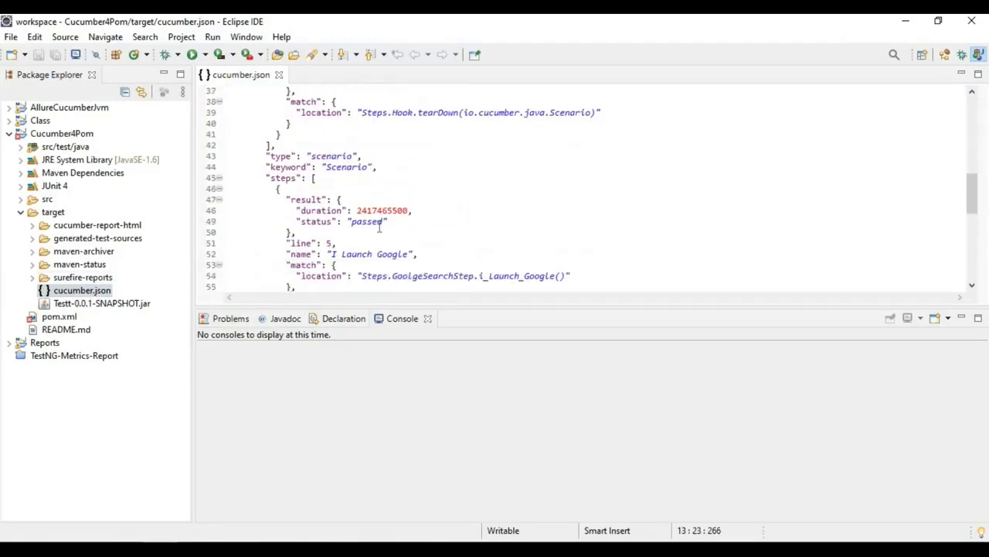
key(alt+Tab)
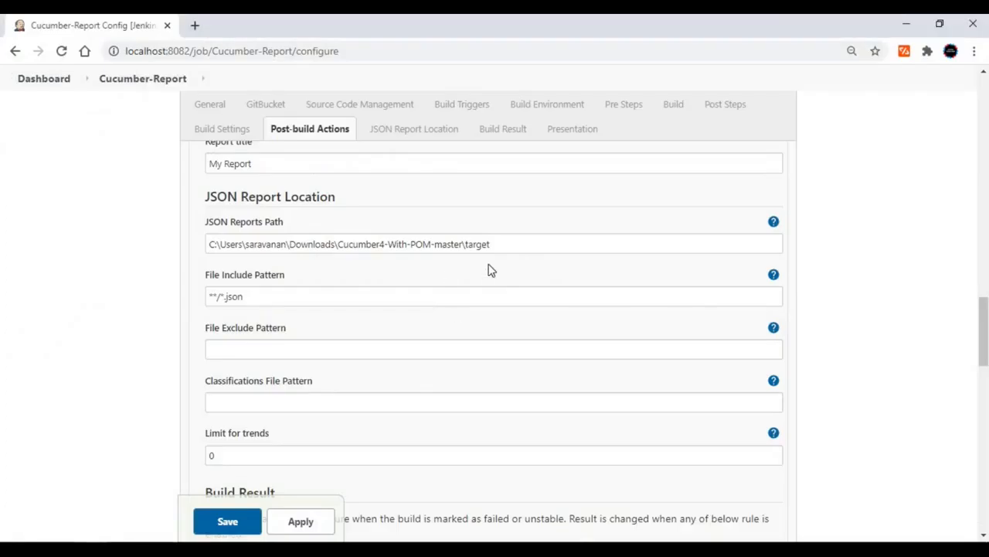
Review the Cucumber report's build result thresholds and leave the configuration for the Cucumber-Report project page without saving.
scroll(453, 267, down, 4)
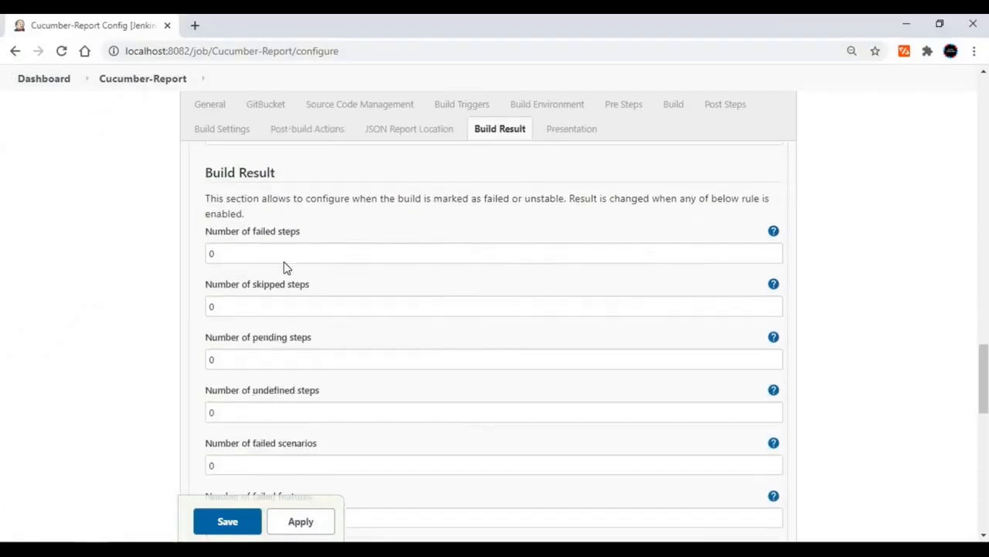
scroll(286, 294, down, 4)
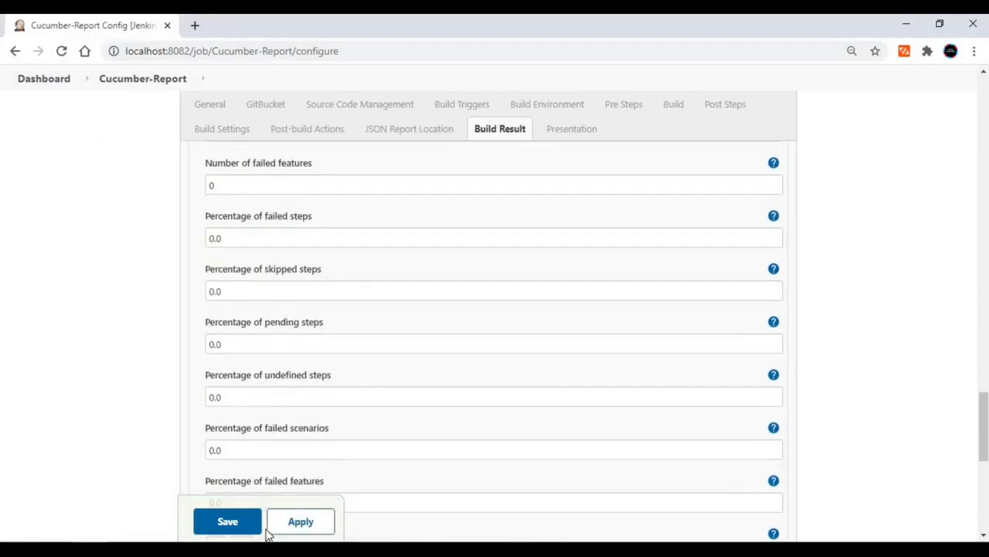
scroll(267, 526, up, 7)
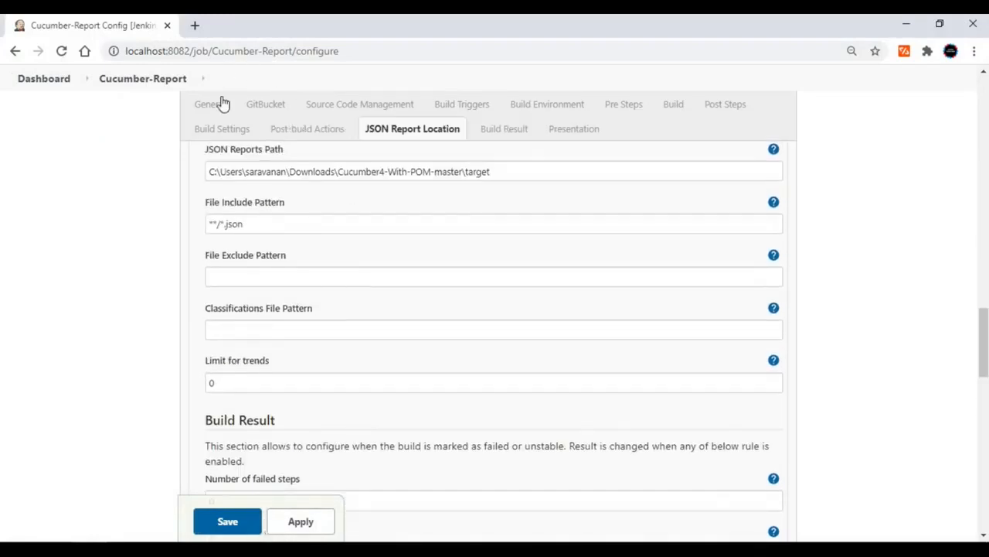
drag(984, 340, 984, 99)
click(167, 117)
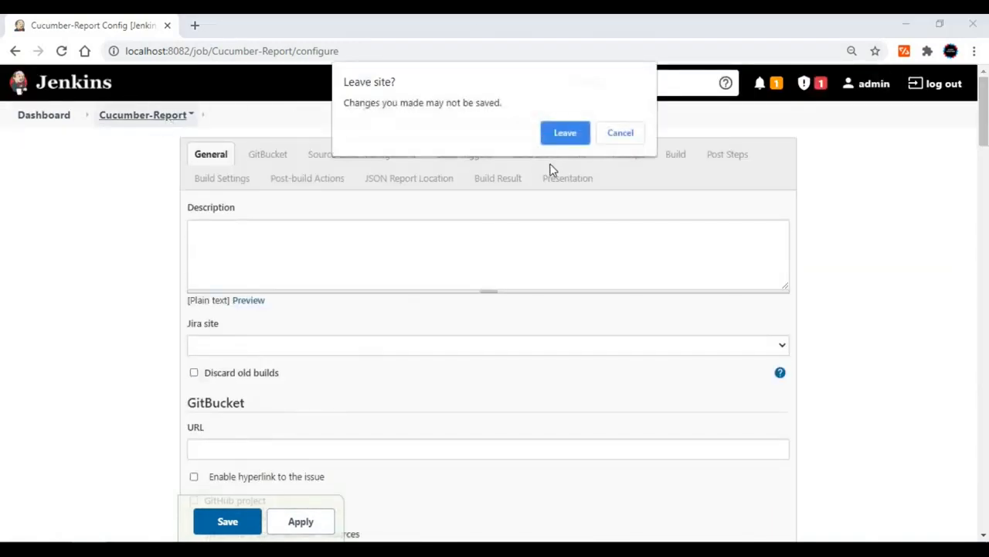
click(562, 135)
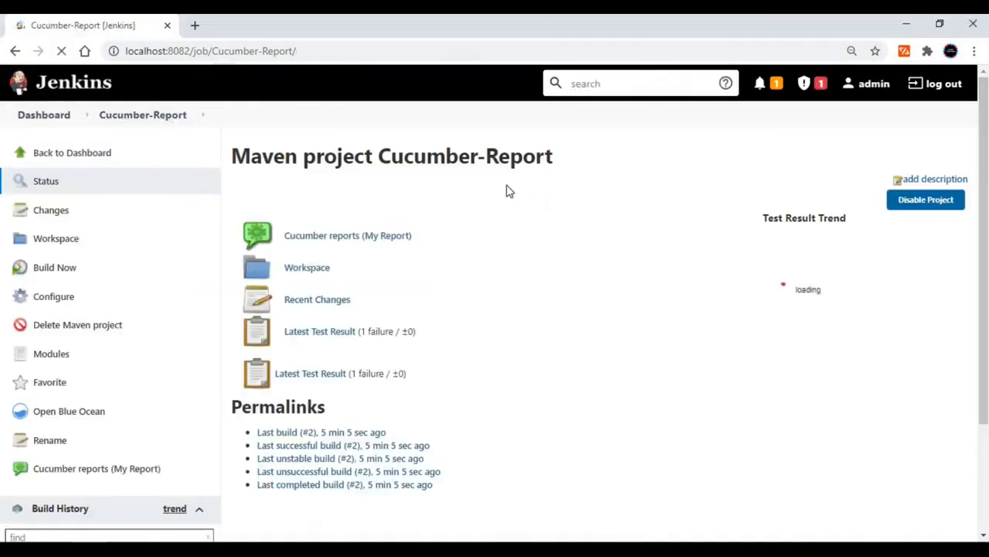
Open the Cucumber report My Report and switch its features statistics to the previous results.
click(392, 242)
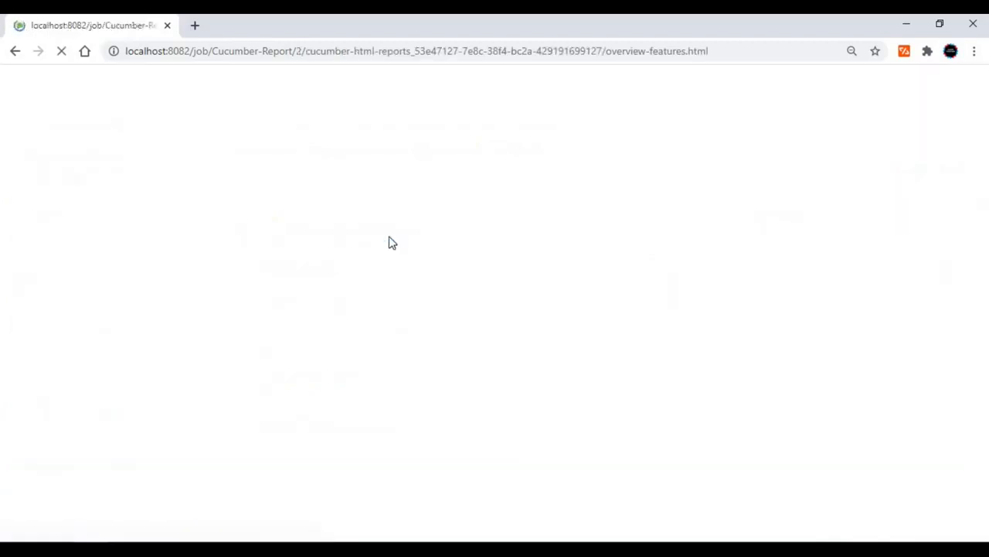
click(636, 83)
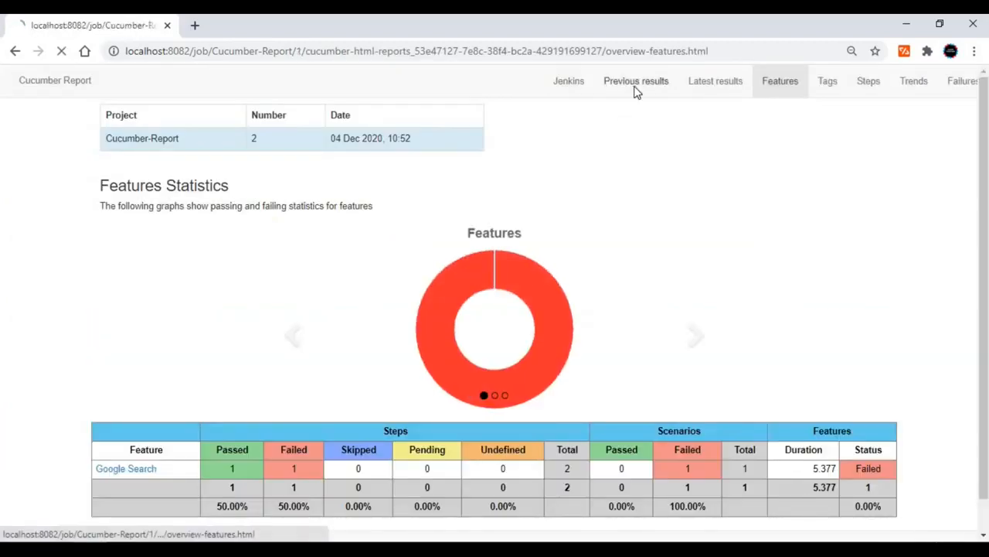